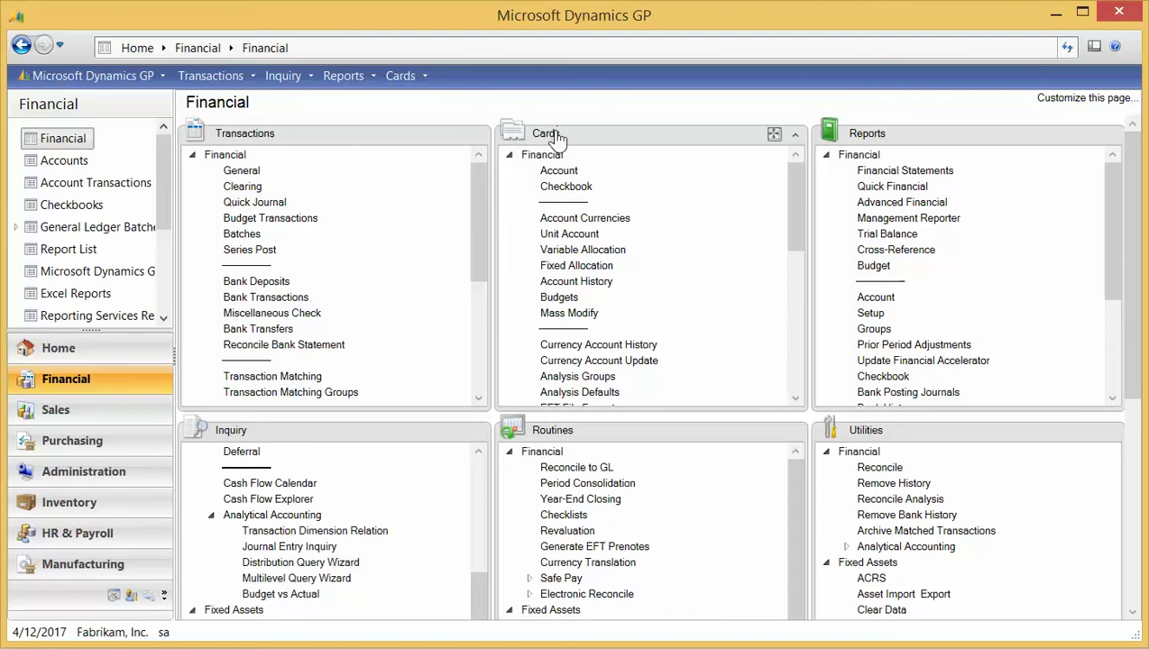
- Open Transaction Dimension Maintenance from the Financial Analytical Accounting cards
{"action": "left_click_drag", "start_coordinate": [792, 214], "coordinate": [794, 284]}
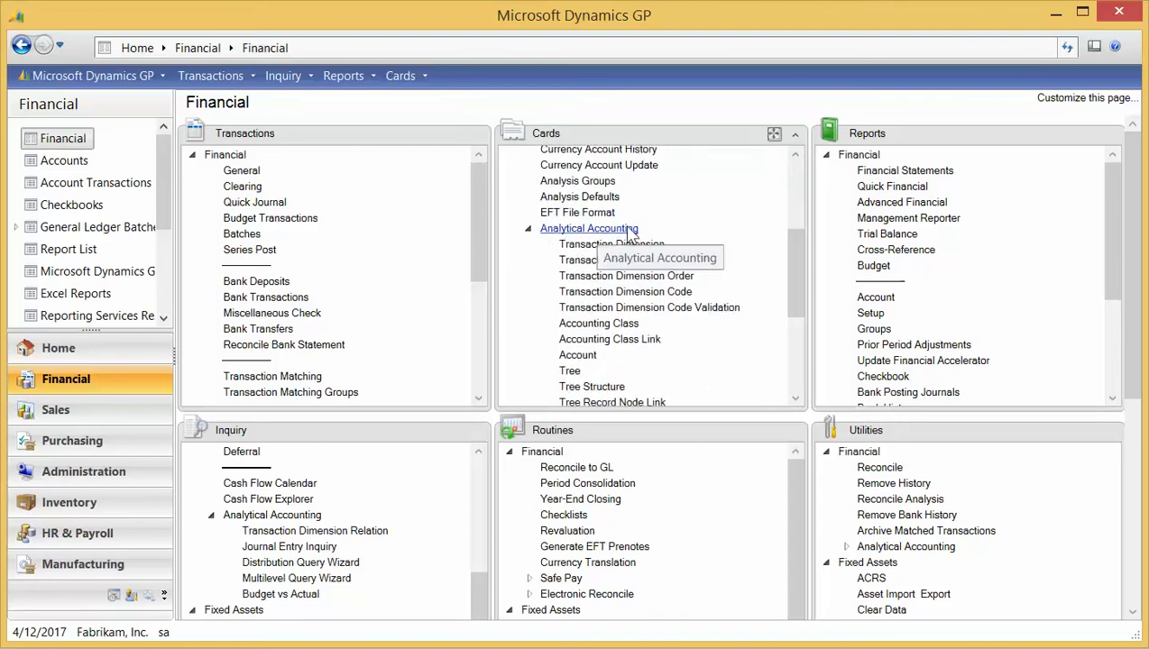
{"action": "left_click", "coordinate": [399, 75]}
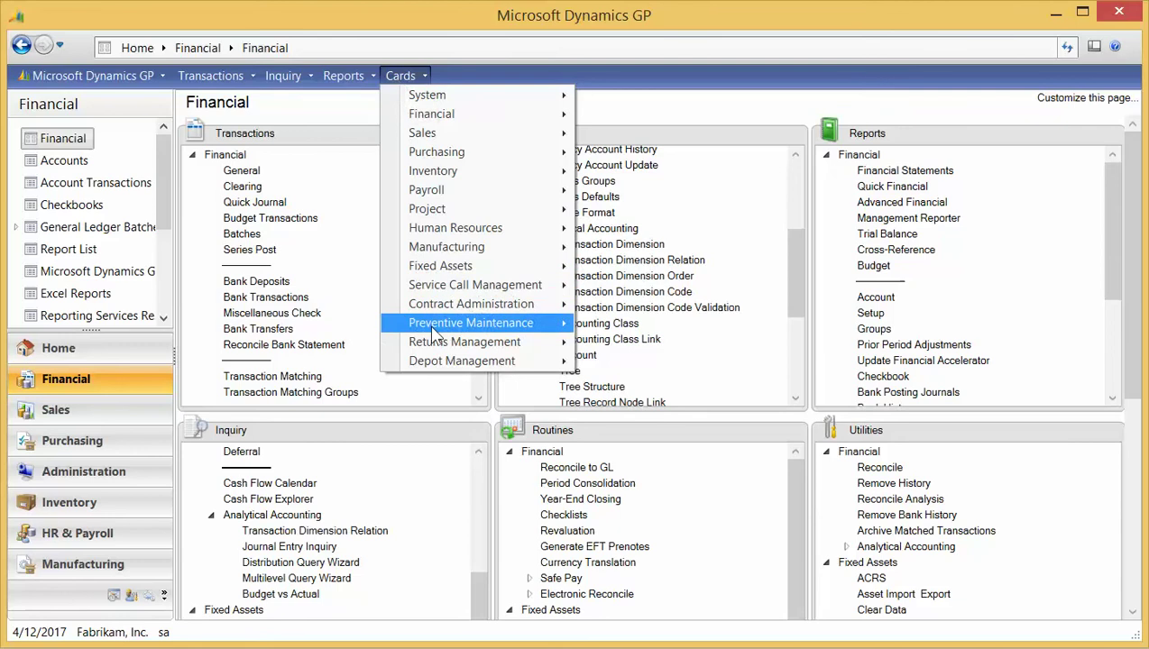
{"action": "mouse_move", "coordinate": [440, 118]}
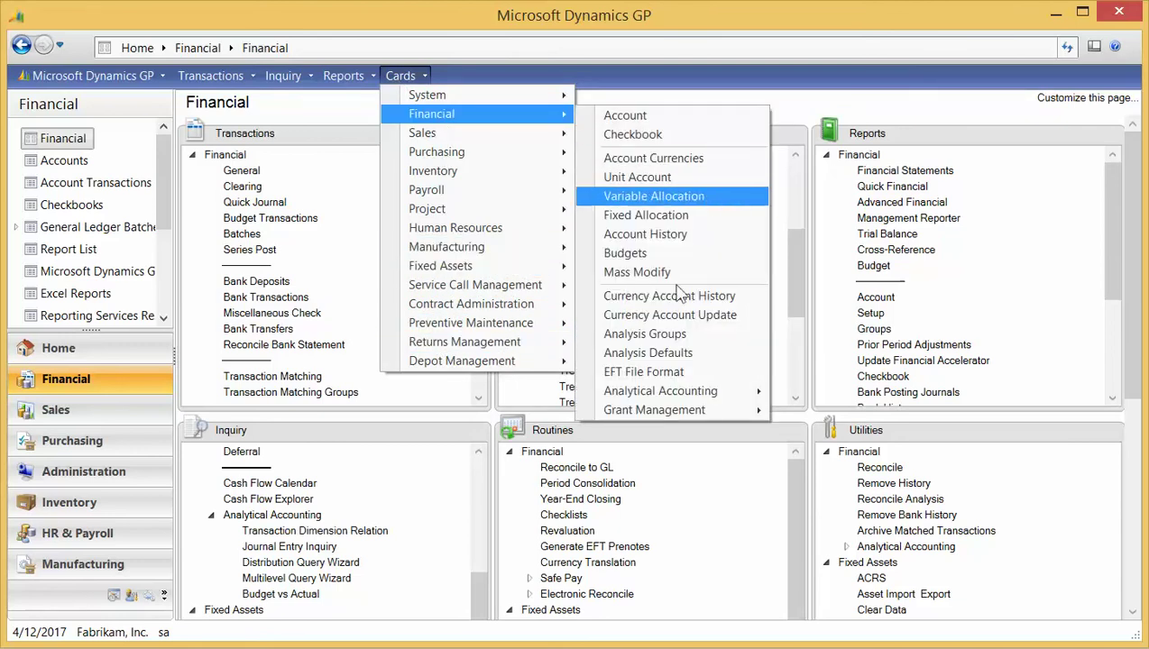
{"action": "mouse_move", "coordinate": [680, 394]}
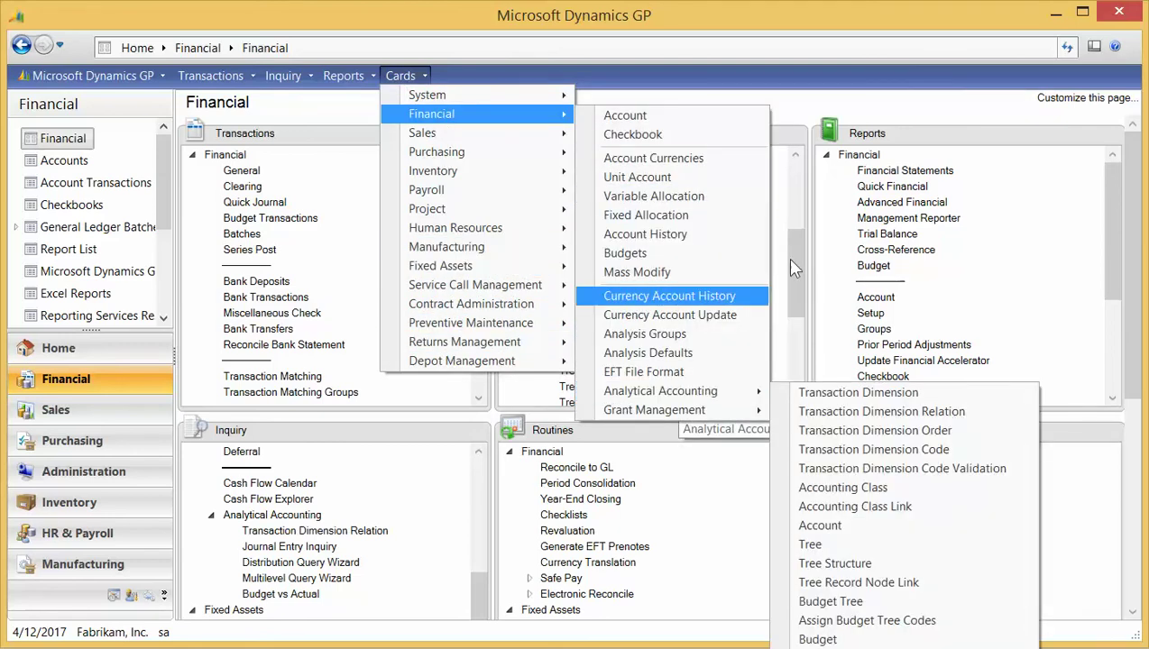
{"action": "left_click", "coordinate": [848, 83]}
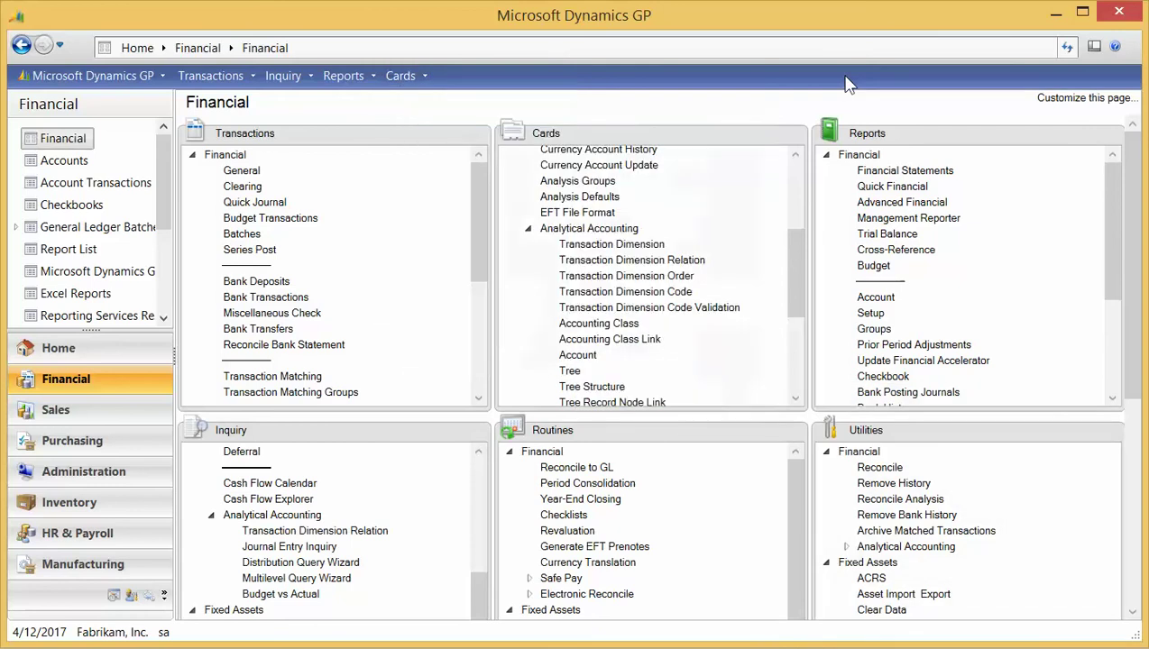
{"action": "left_click", "coordinate": [620, 248]}
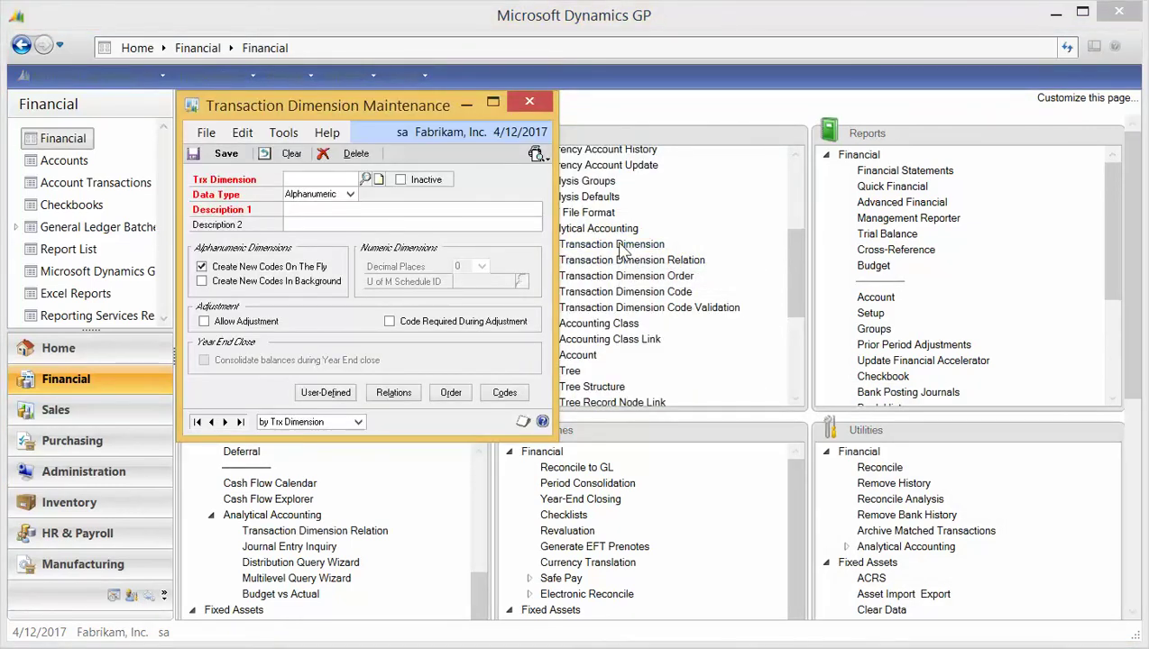
- Load the IT dimension (Information Technology Expenses) and open its codes
{"action": "left_click", "coordinate": [365, 180]}
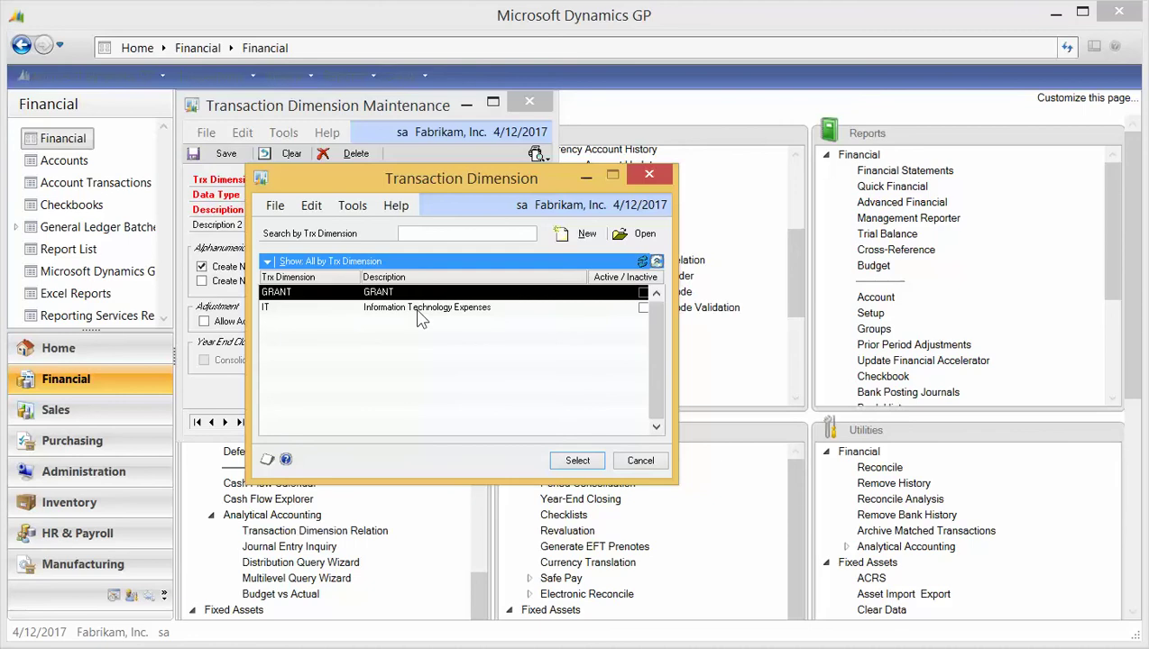
{"action": "double_click", "coordinate": [481, 308]}
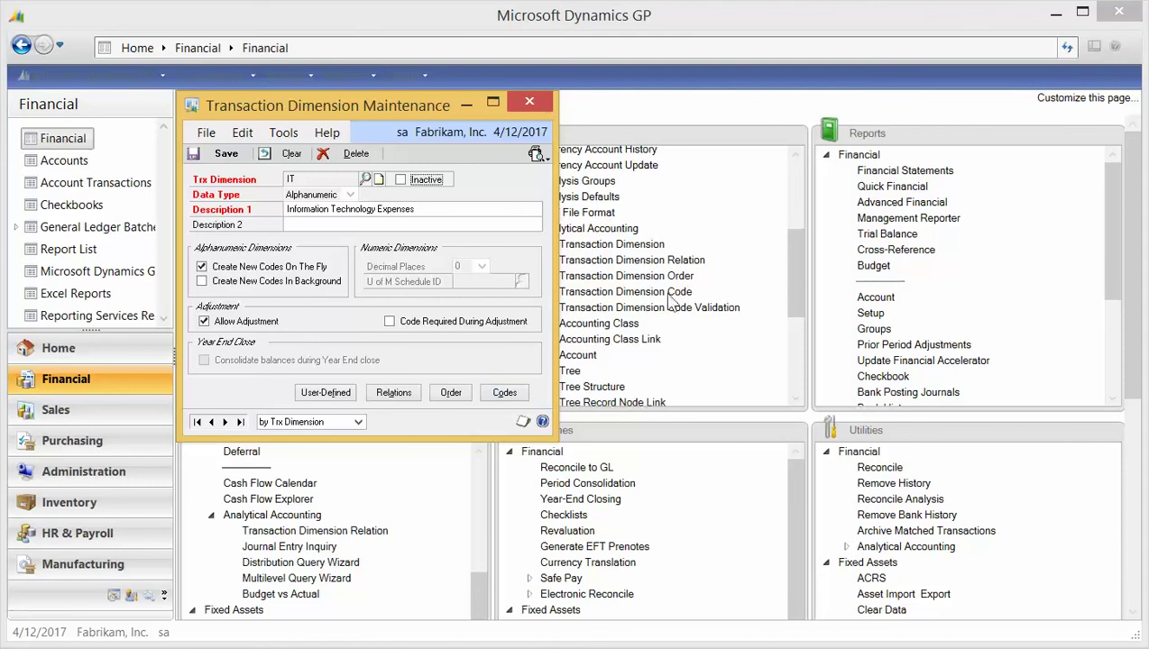
{"action": "left_click", "coordinate": [506, 392]}
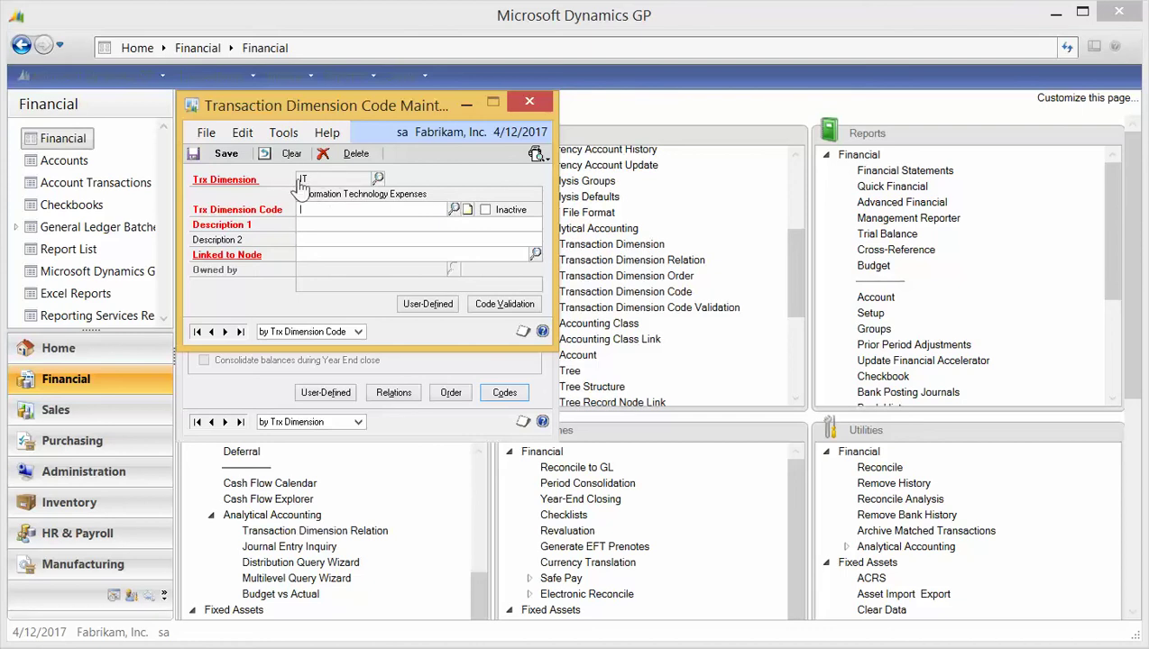
- Look up the IT dimension codes and load code GP (GP Expenses)
{"action": "left_click", "coordinate": [453, 209]}
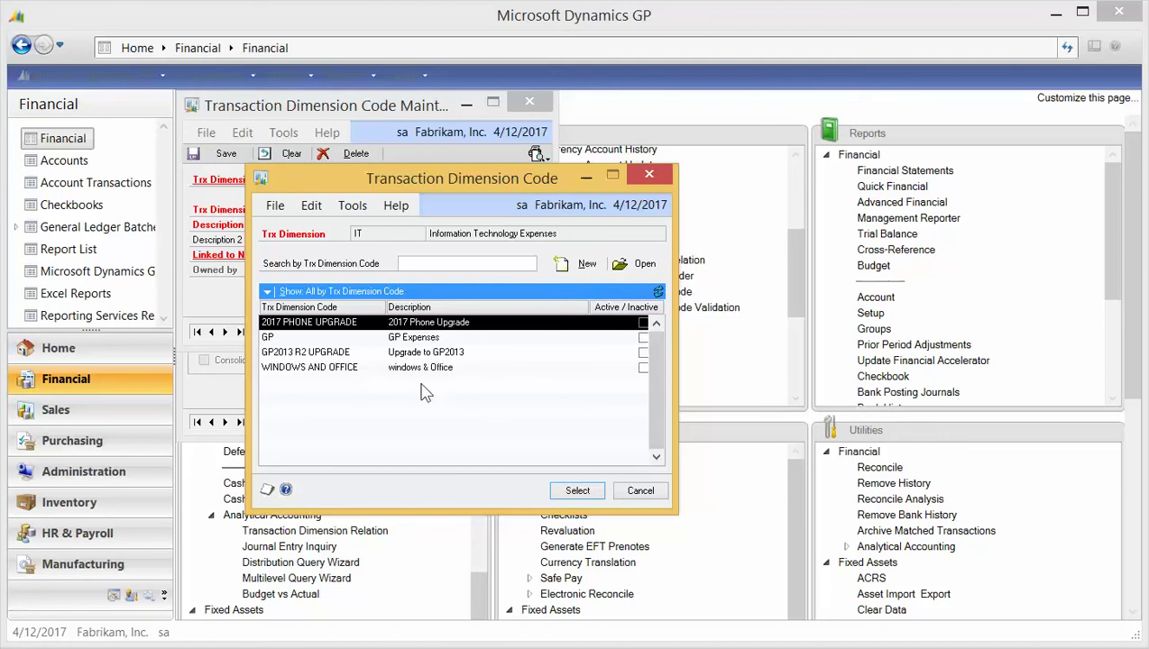
{"action": "left_click", "coordinate": [641, 179]}
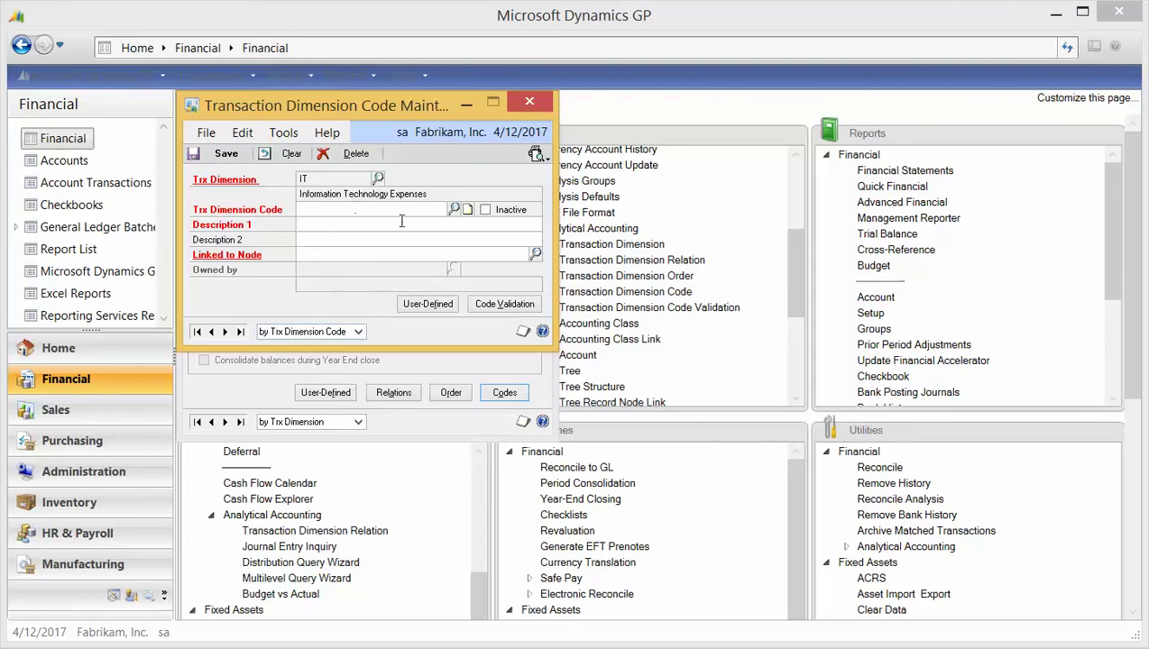
{"action": "left_click", "coordinate": [454, 209]}
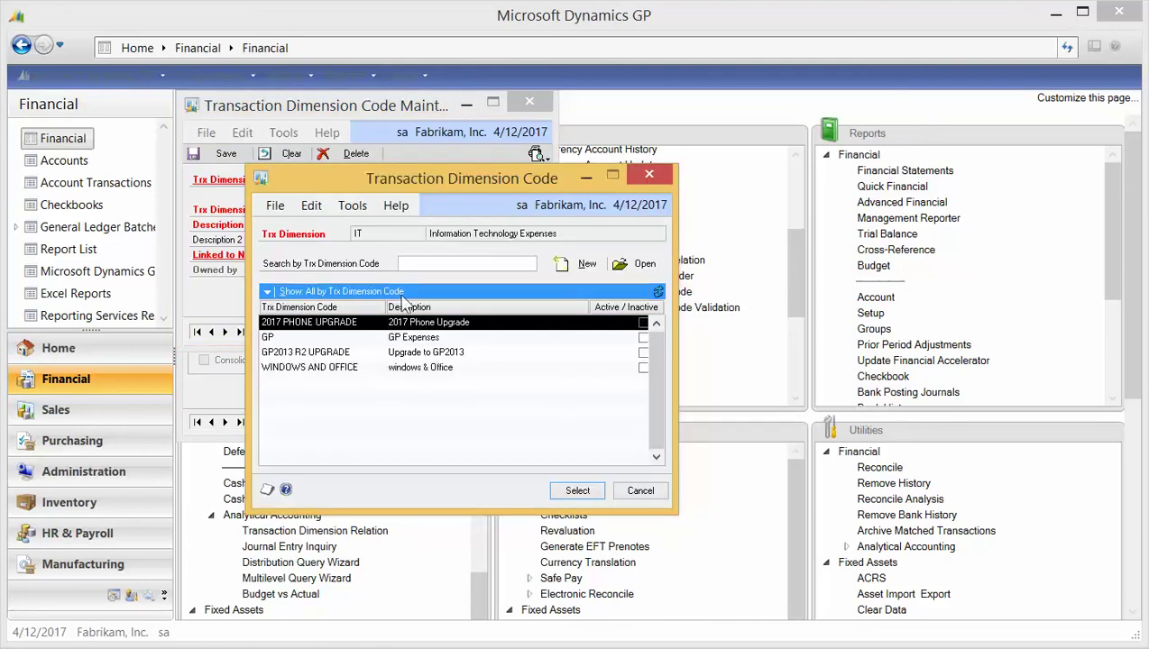
{"action": "double_click", "coordinate": [275, 340]}
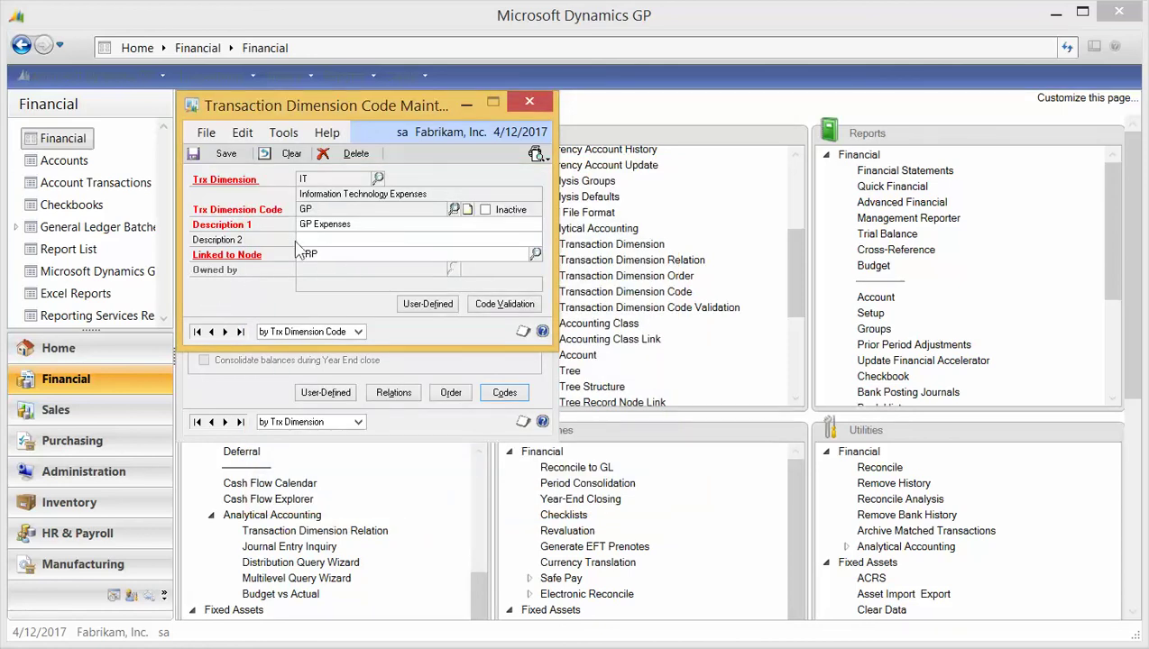
- Confirm GP links to the ERP node, then close the hierarchy and code windows
{"action": "left_click", "coordinate": [536, 255]}
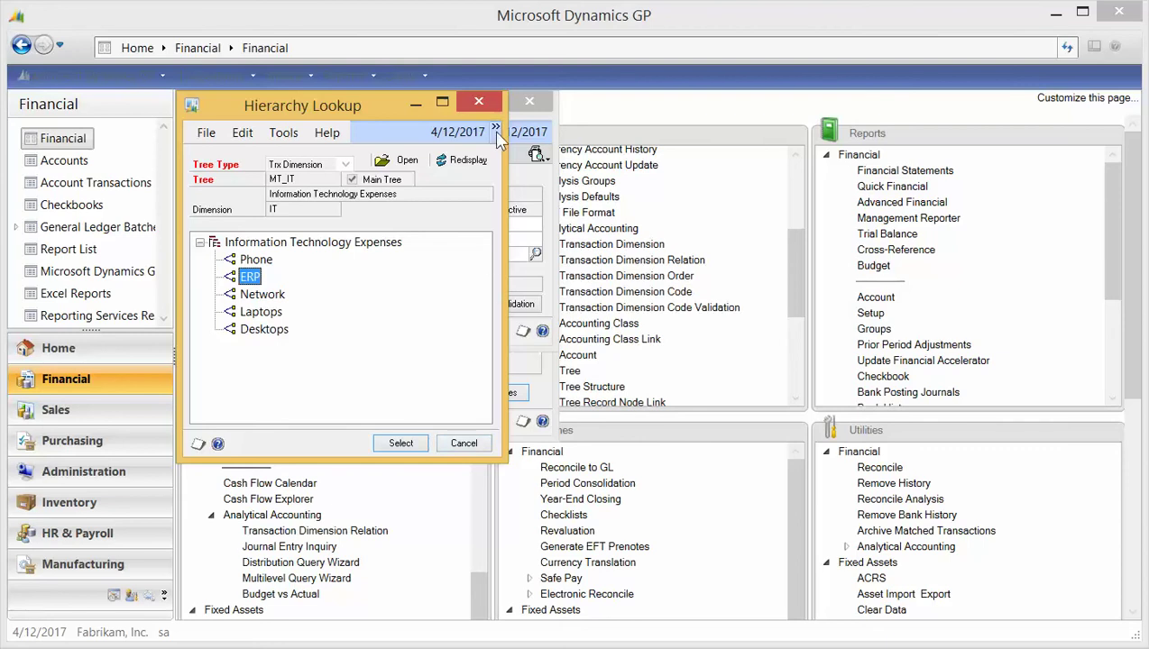
{"action": "left_click", "coordinate": [478, 101]}
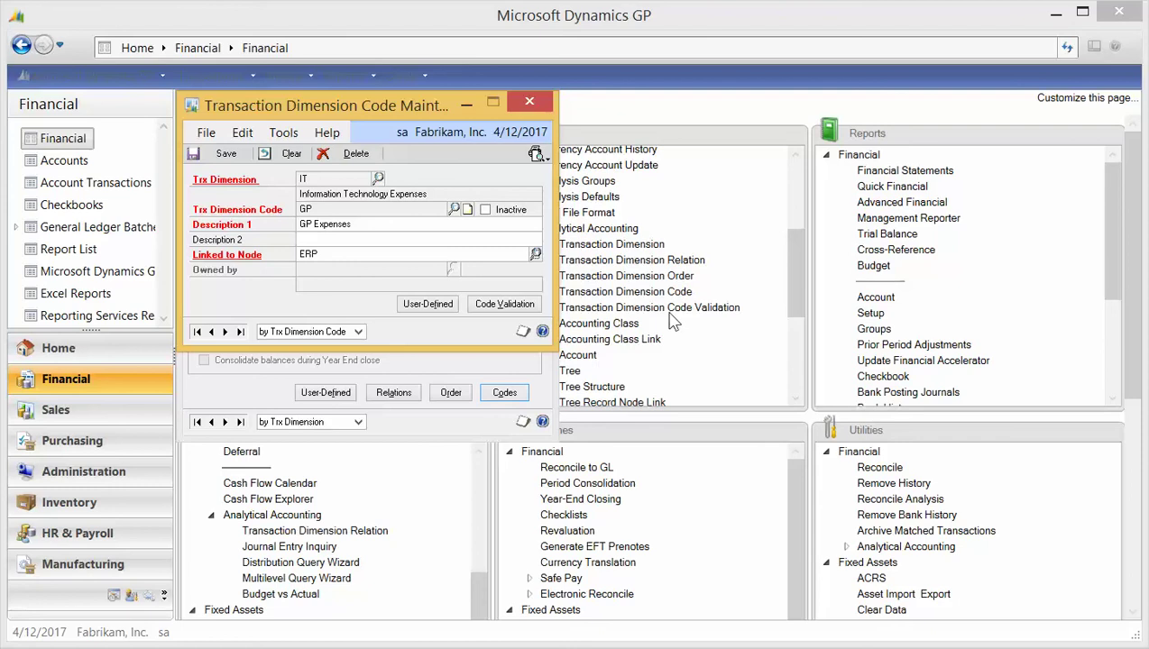
{"action": "left_click", "coordinate": [531, 102]}
{"action": "left_click", "coordinate": [532, 102]}
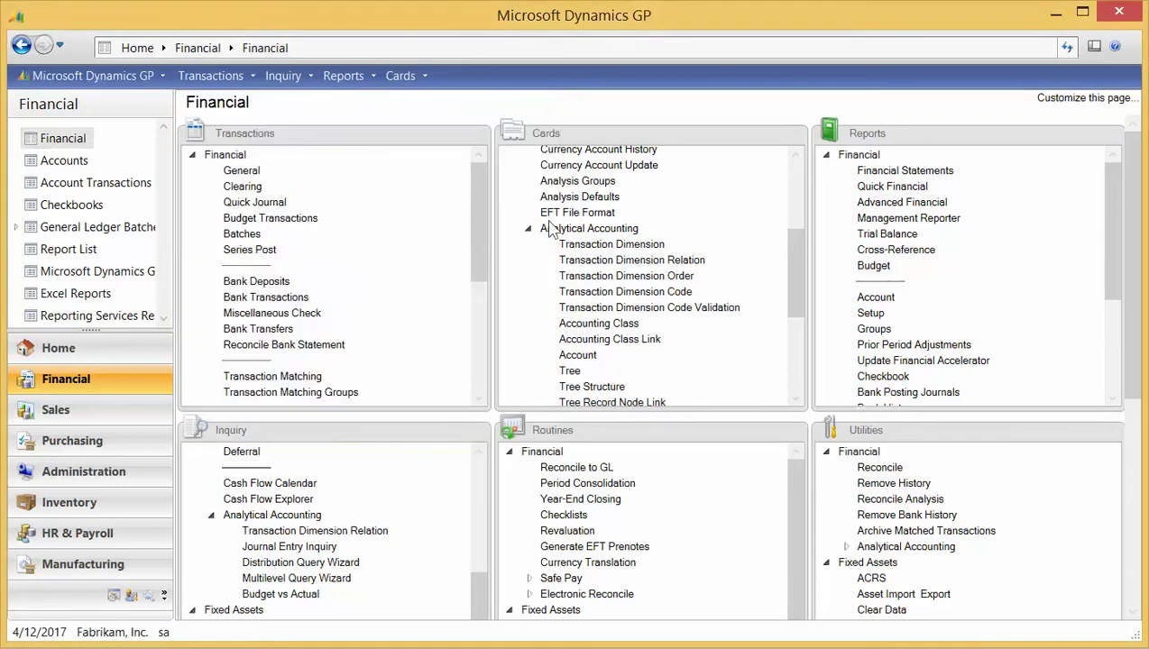
{"action": "left_click", "coordinate": [600, 325]}
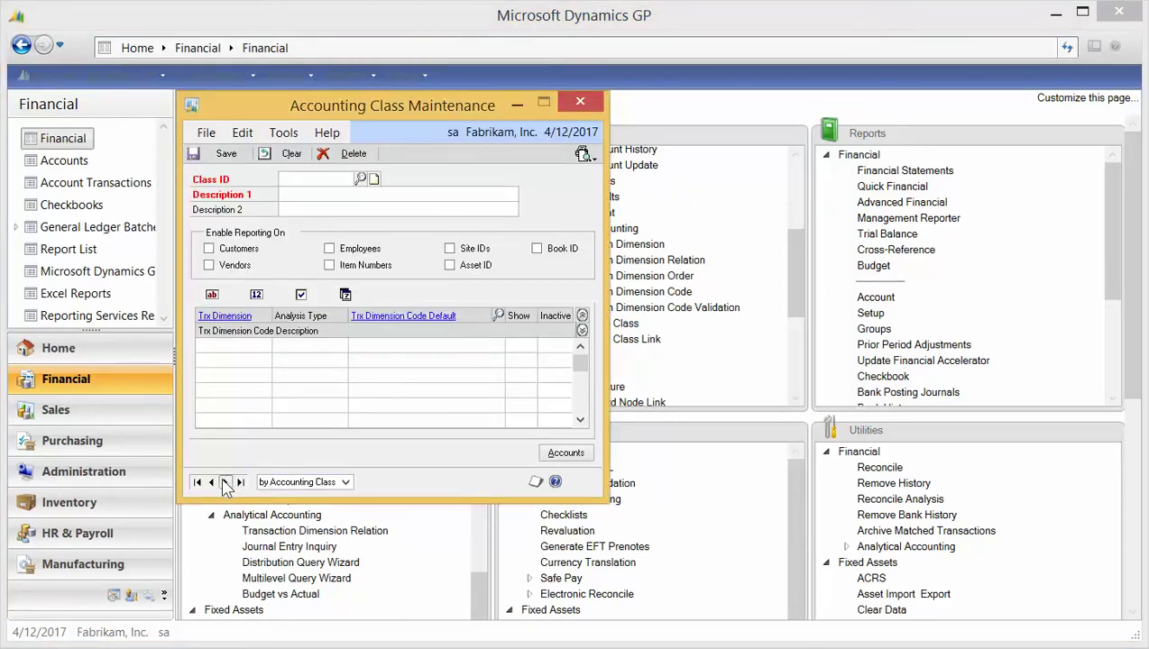
{"action": "left_click", "coordinate": [226, 484]}
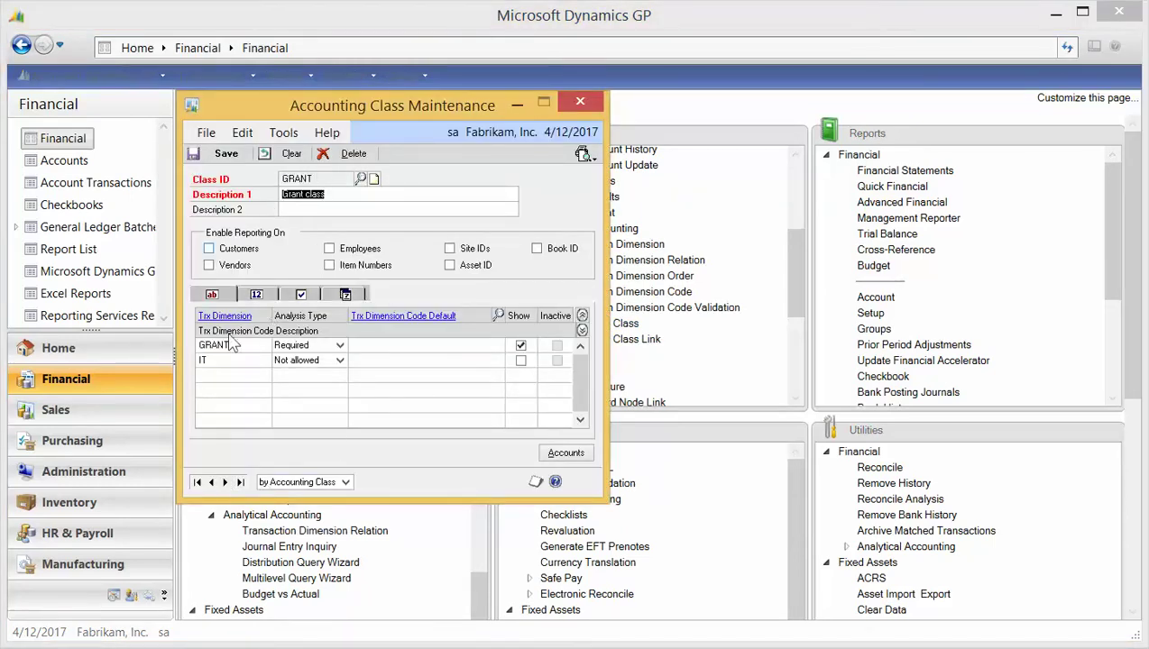
{"action": "left_click", "coordinate": [226, 484]}
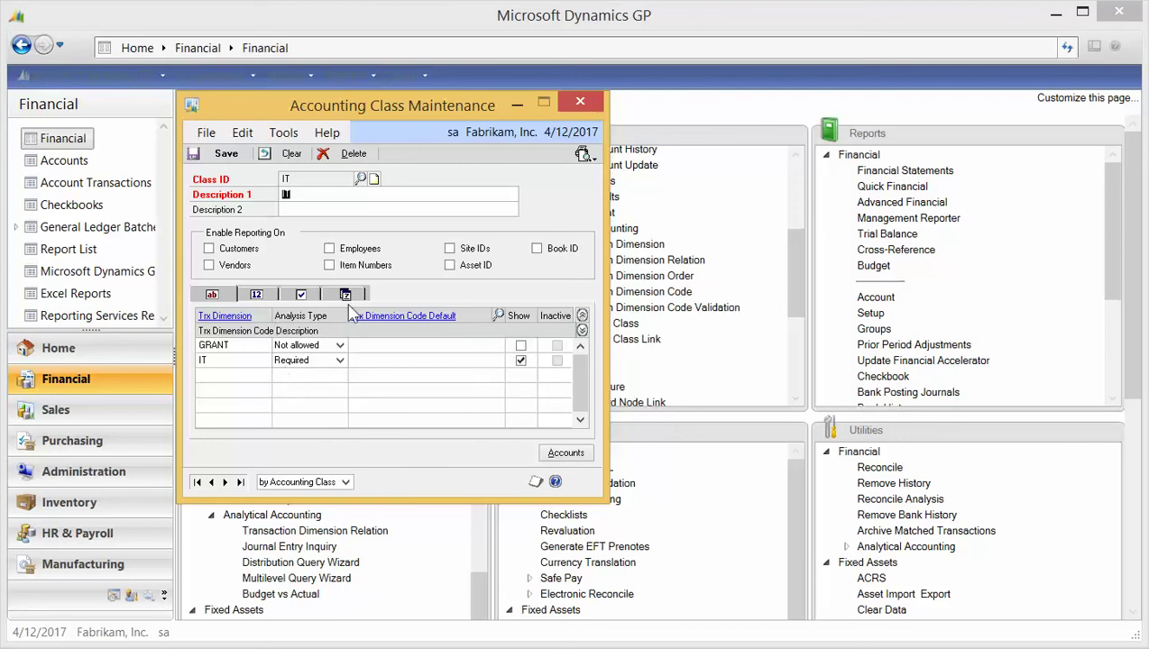
{"action": "left_click", "coordinate": [582, 105]}
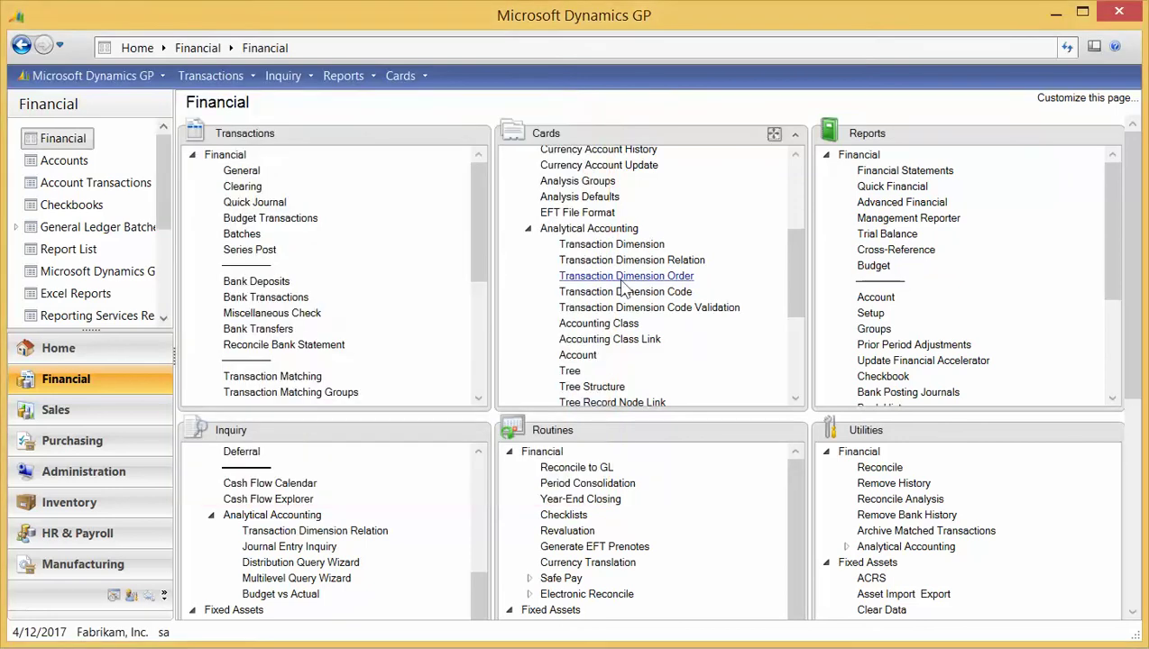
{"action": "left_click", "coordinate": [591, 343]}
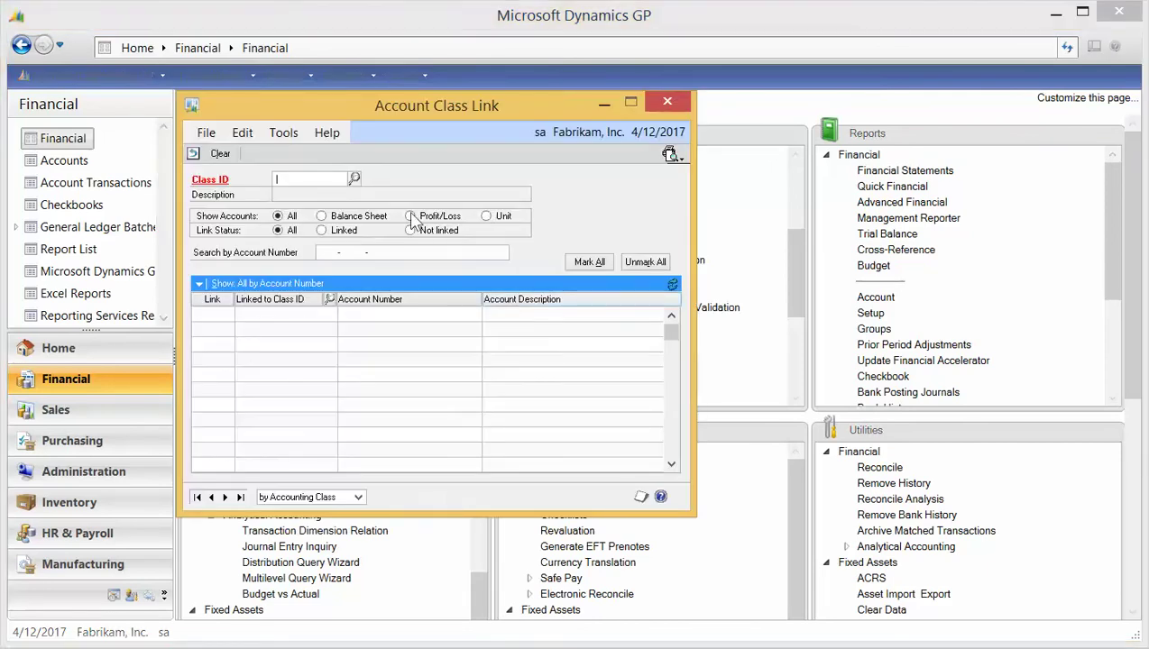
{"action": "type", "text": "IT"}
{"action": "key", "text": "Tab"}
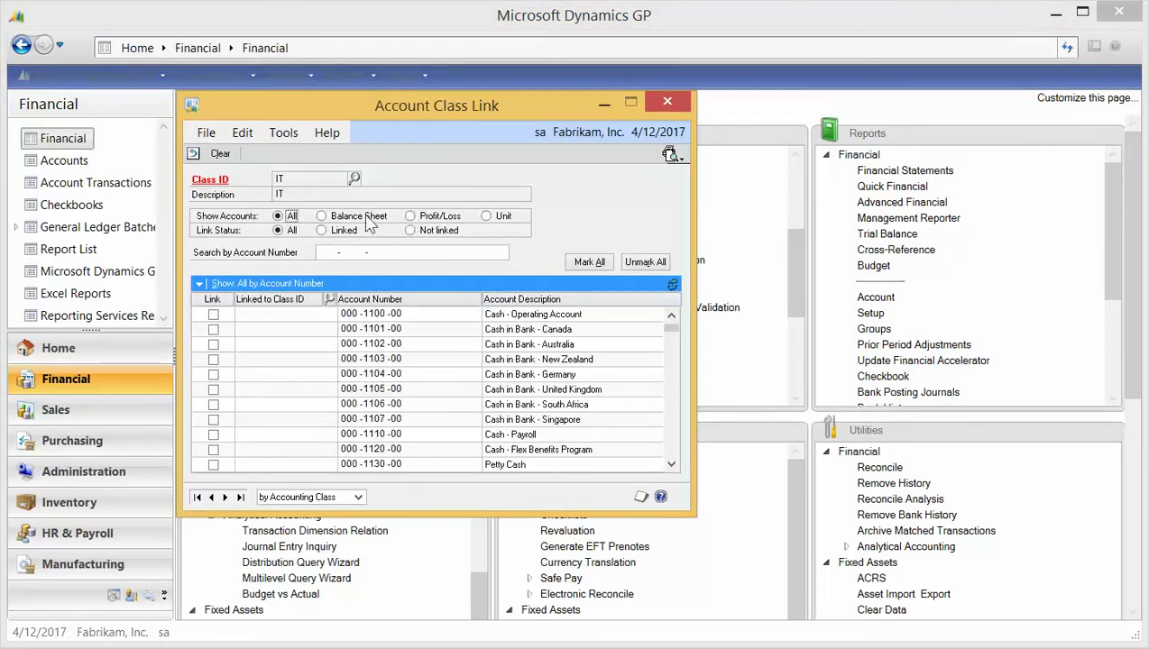
{"action": "left_click", "coordinate": [335, 231]}
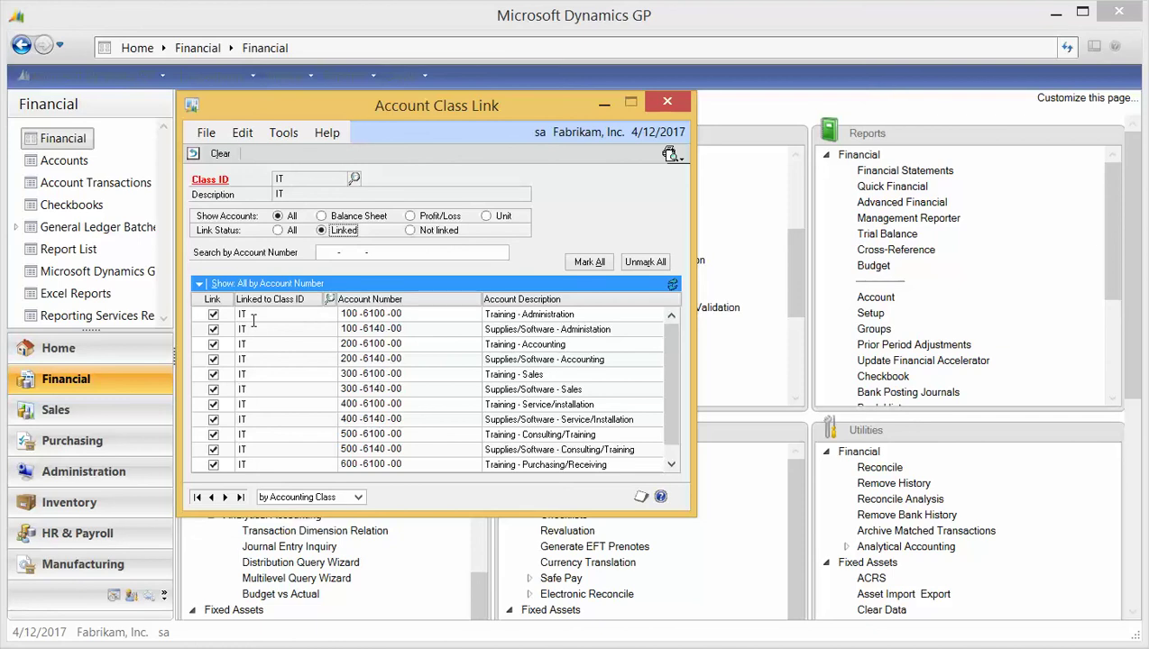
{"action": "left_click", "coordinate": [675, 101]}
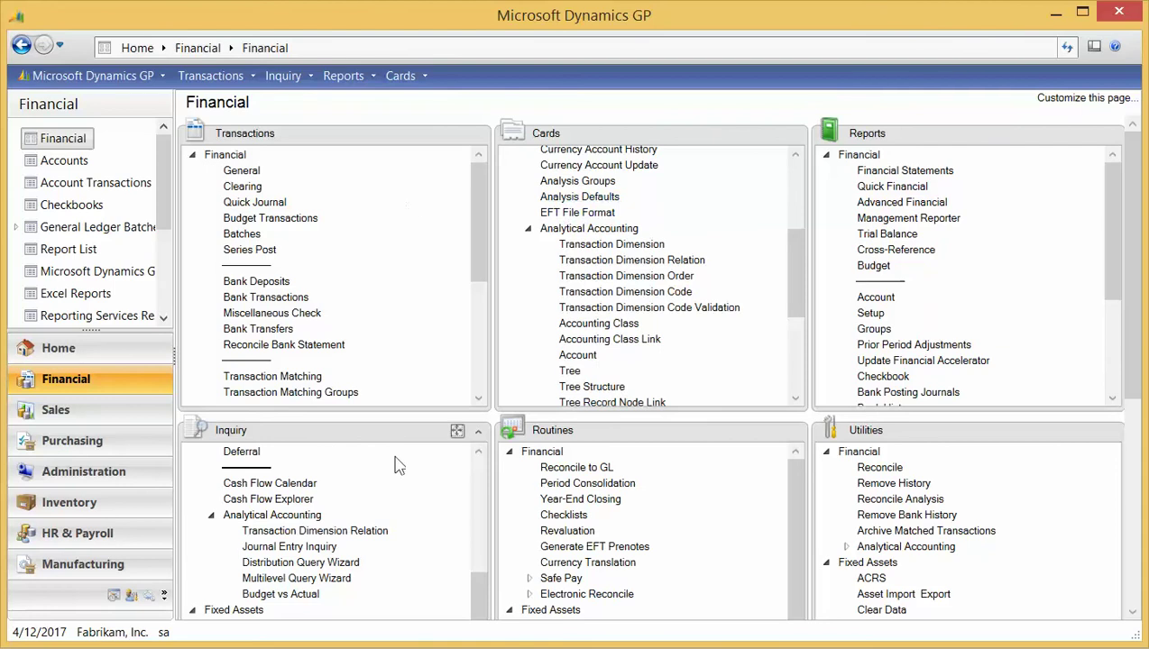
- In Purchasing, review the invoice distributions, including the 000-2100-00 Accounts Payable account
{"action": "left_click", "coordinate": [65, 444]}
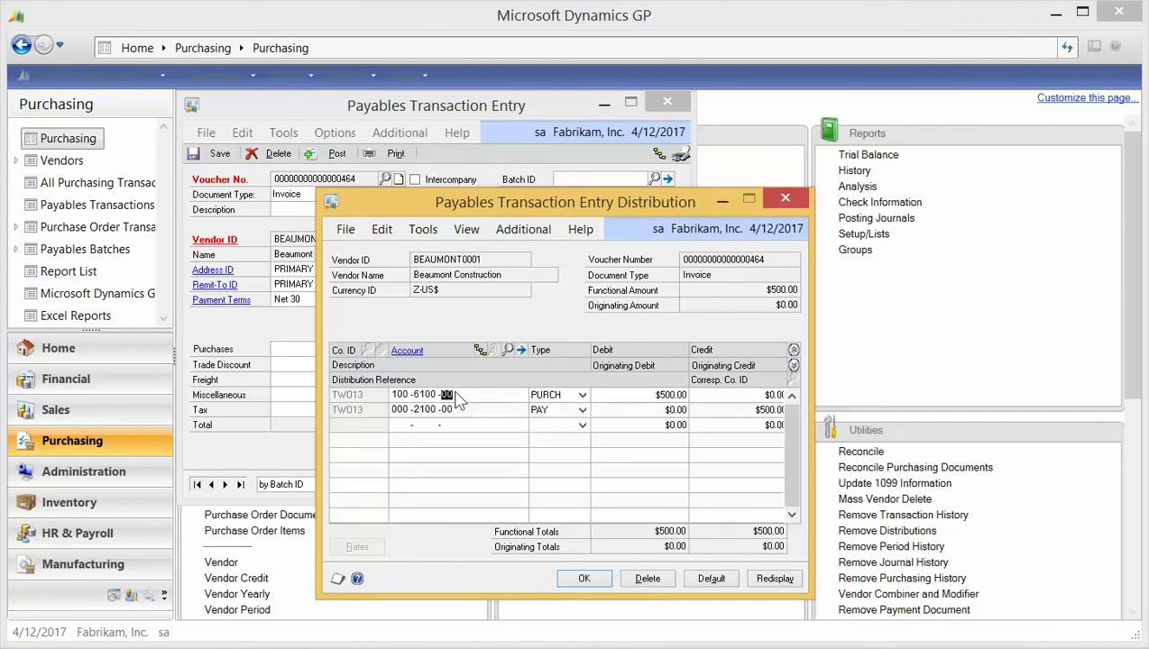
{"action": "key", "text": "Tab"}
{"action": "key", "text": "Tab"}
{"action": "key", "text": "Tab"}
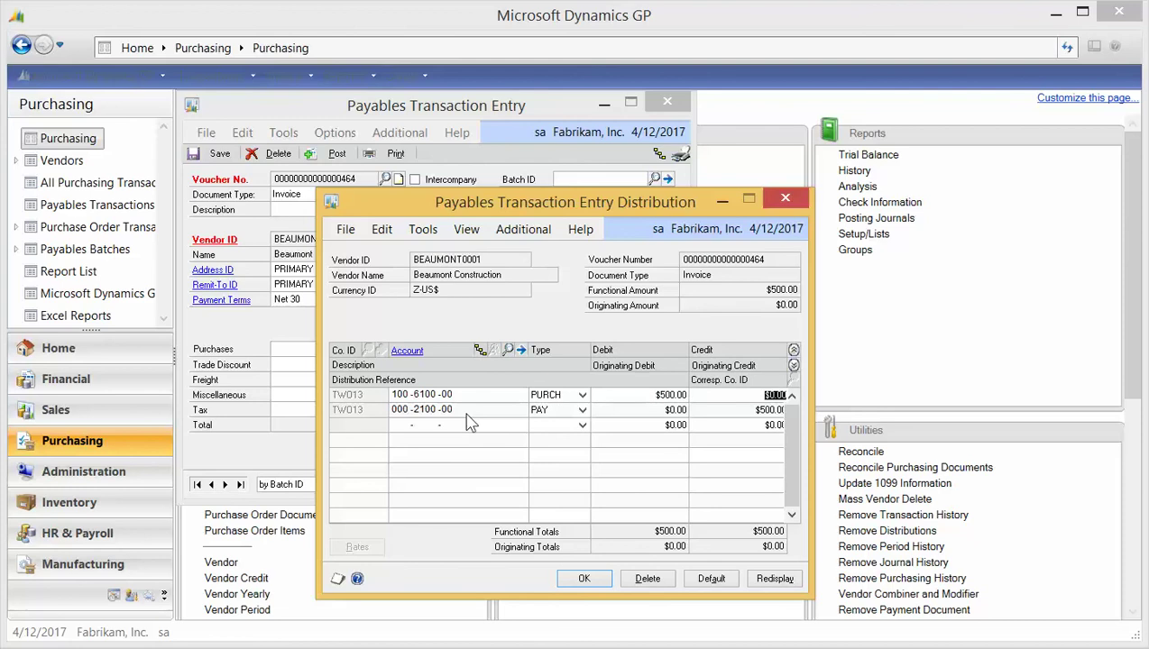
{"action": "key", "text": "Tab"}
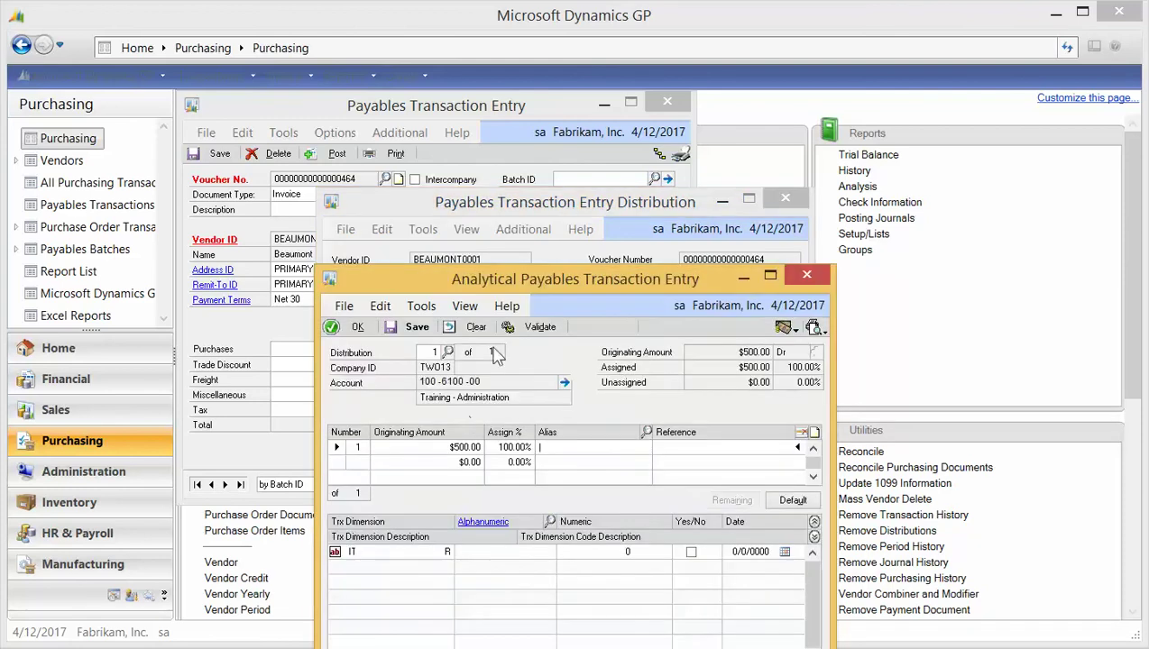
{"action": "left_click_drag", "start_coordinate": [484, 287], "coordinate": [651, 118]}
{"action": "left_click", "coordinate": [456, 352]}
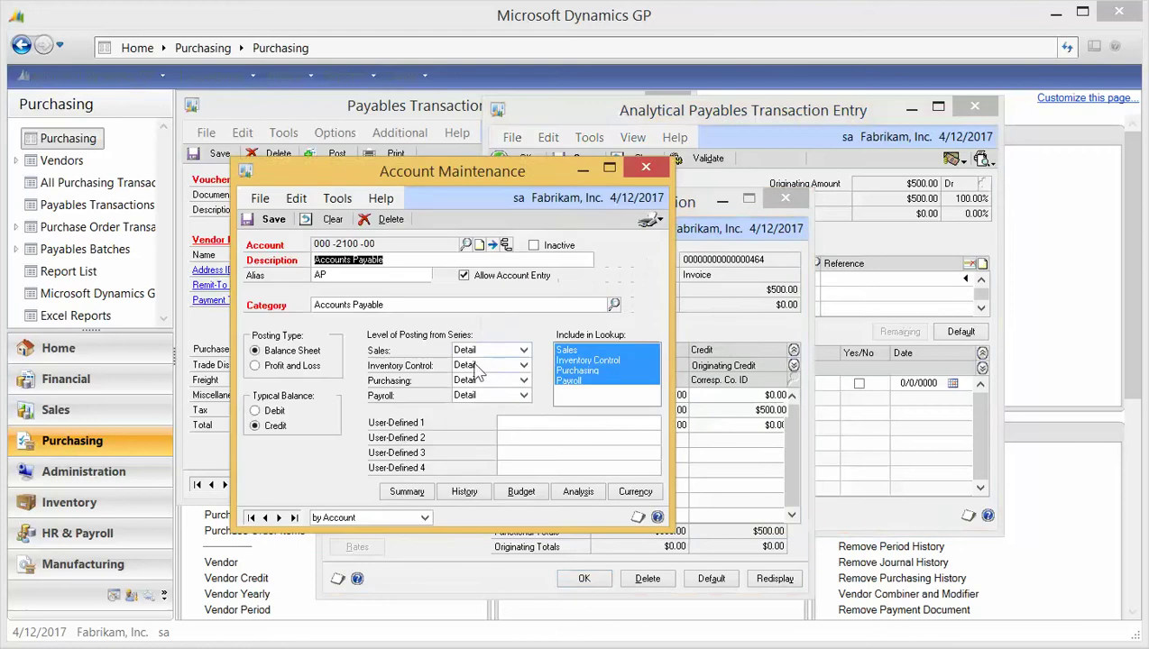
{"action": "left_click", "coordinate": [586, 170]}
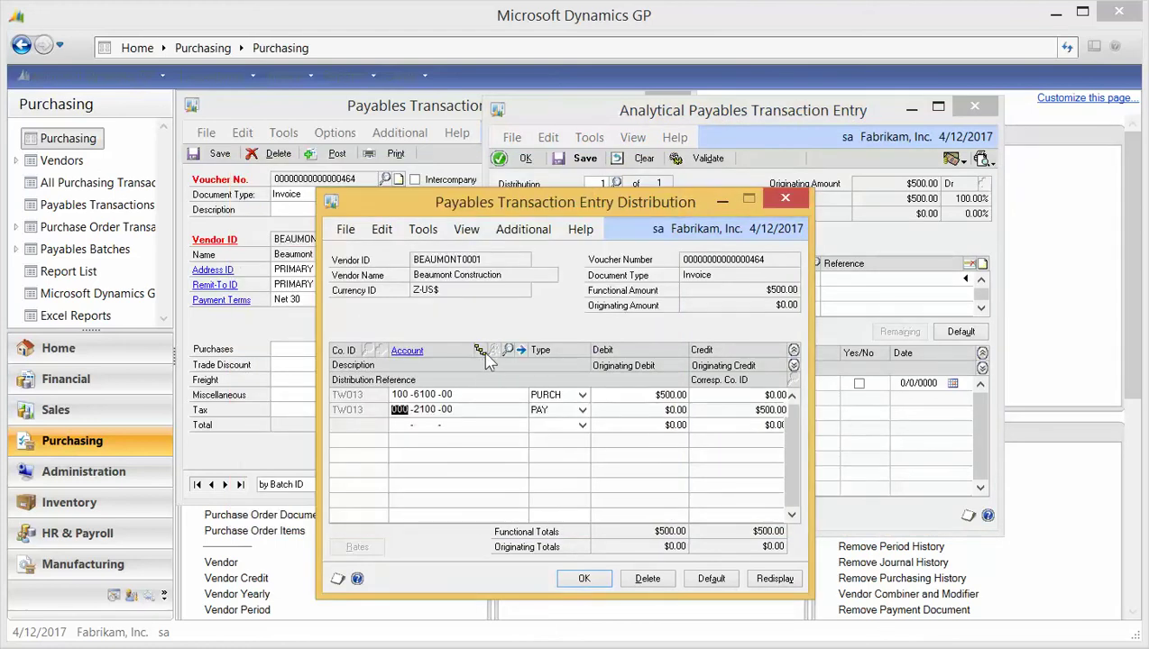
{"action": "left_click", "coordinate": [622, 114]}
{"action": "left_click", "coordinate": [719, 282]}
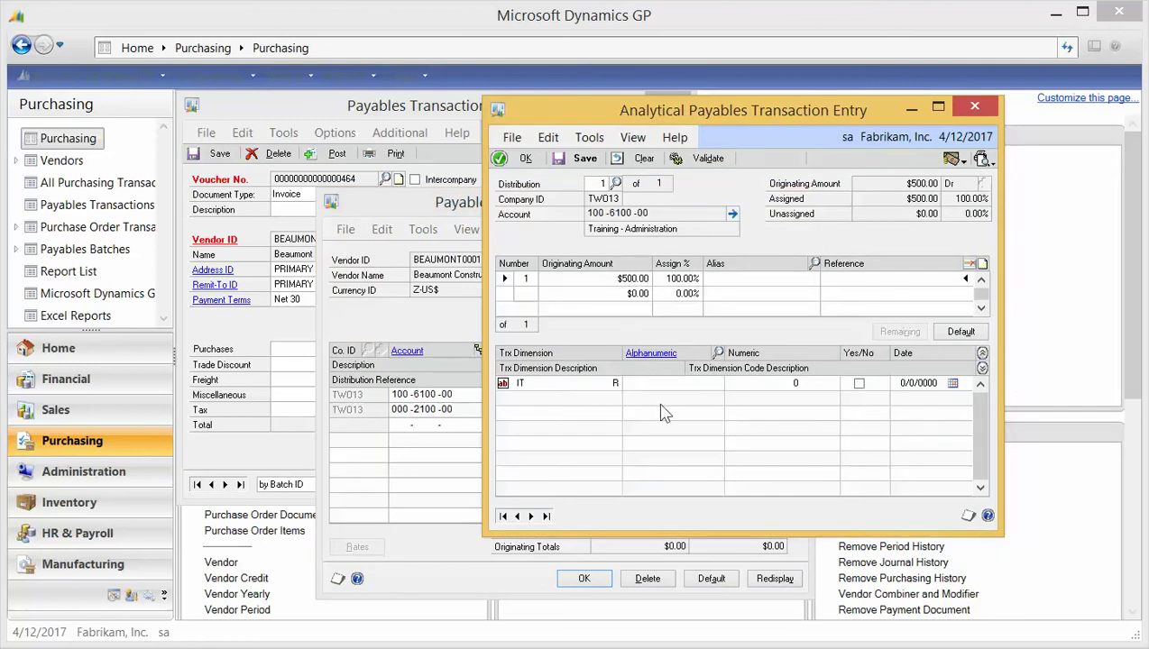
{"action": "left_click", "coordinate": [641, 383]}
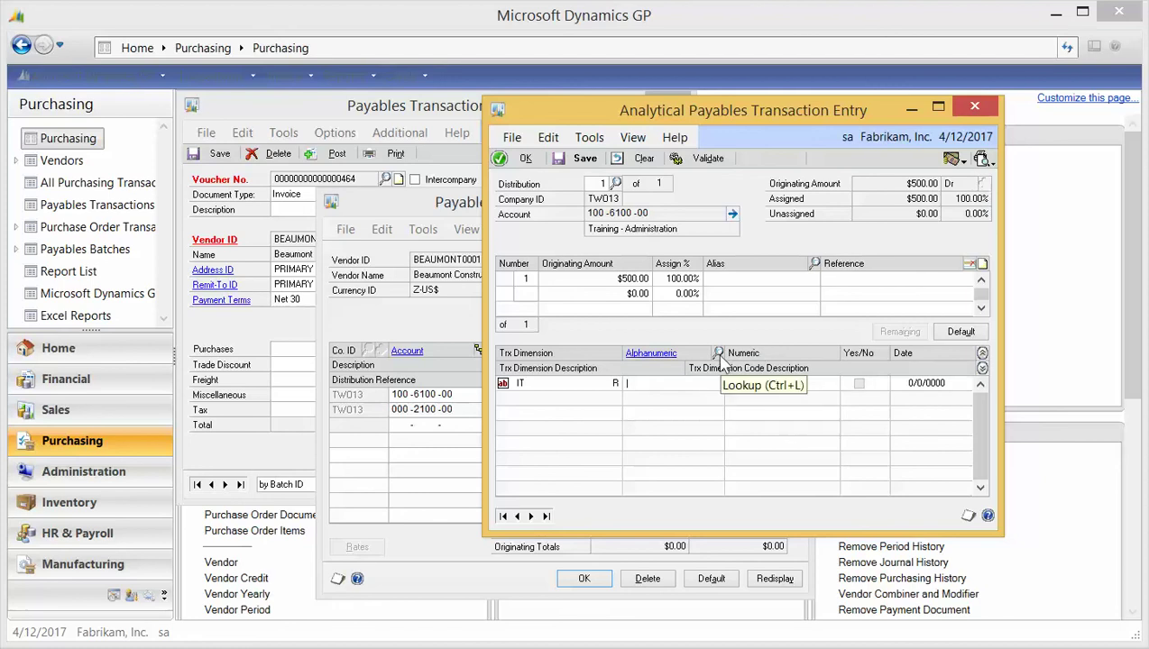
{"action": "left_click", "coordinate": [682, 280]}
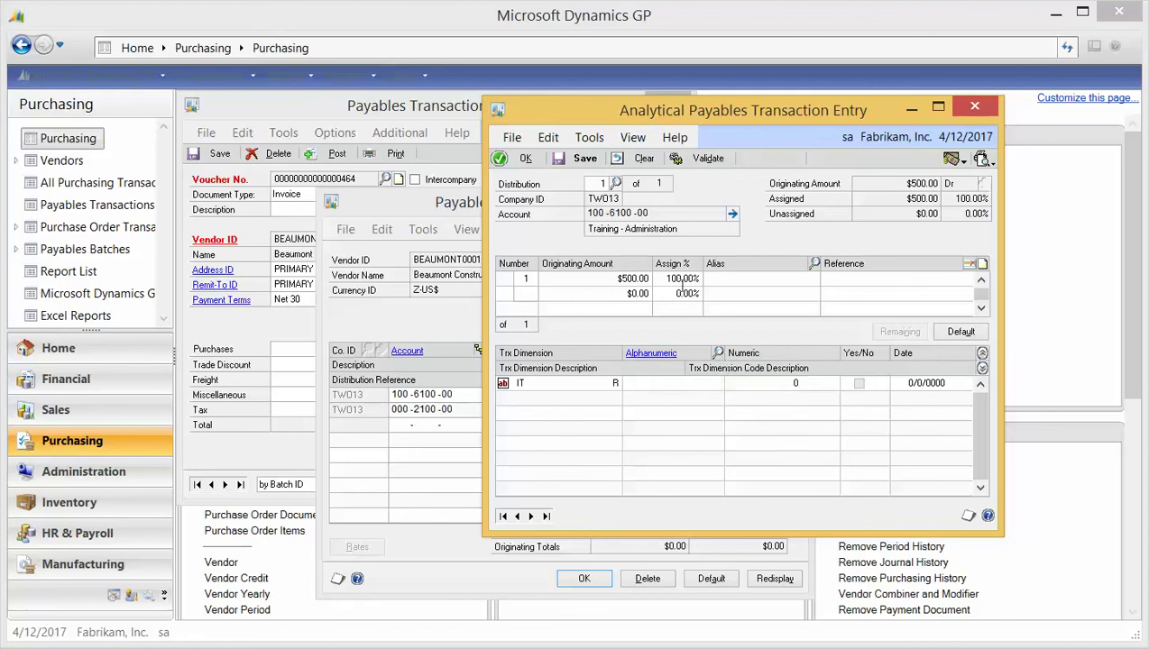
- Set the first assignment line to $250 with IT code 2017 PHONE UPGRADE
{"action": "left_click", "coordinate": [619, 278]}
{"action": "type", "text": "250"}
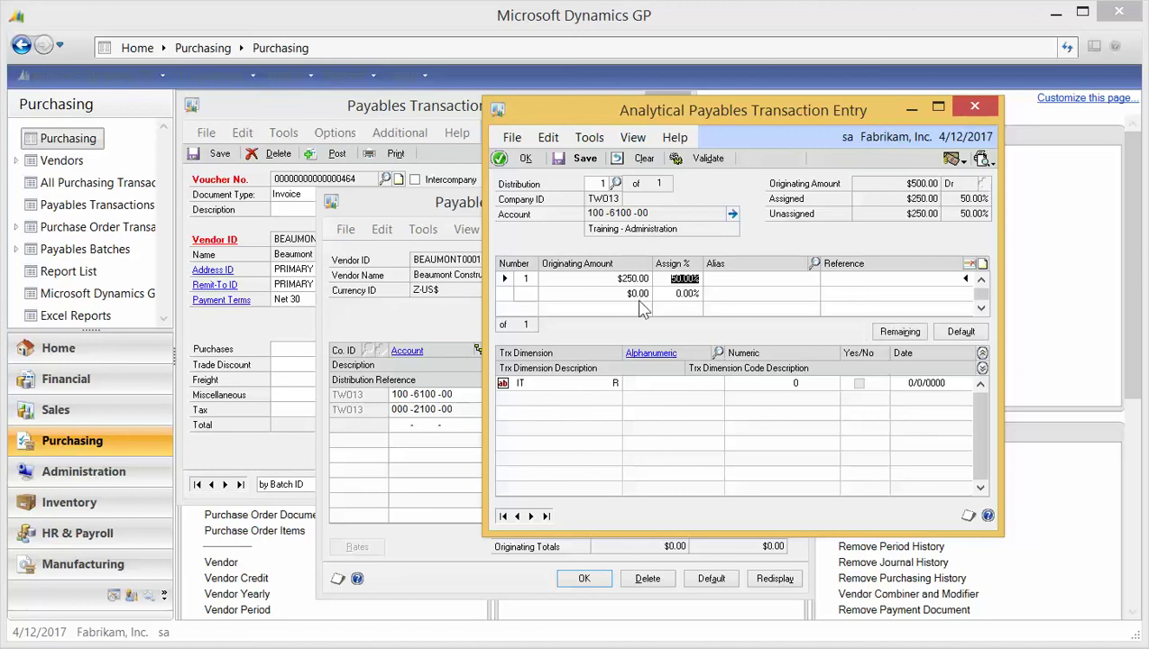
{"action": "left_click", "coordinate": [654, 383]}
{"action": "left_click", "coordinate": [718, 353]}
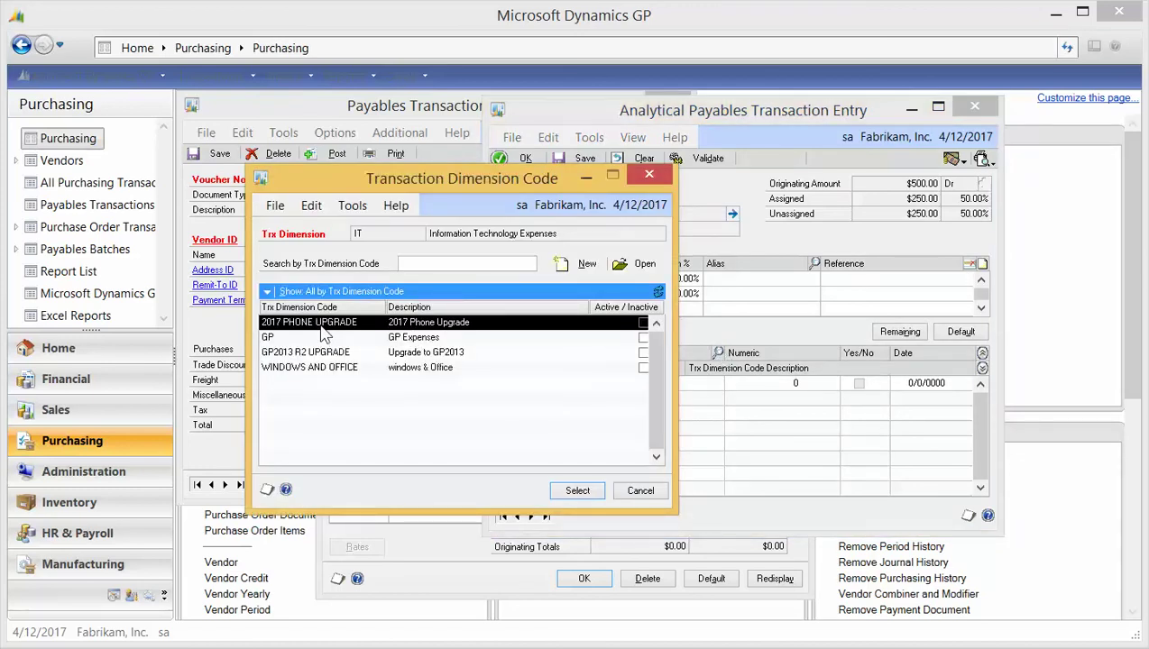
{"action": "double_click", "coordinate": [322, 325]}
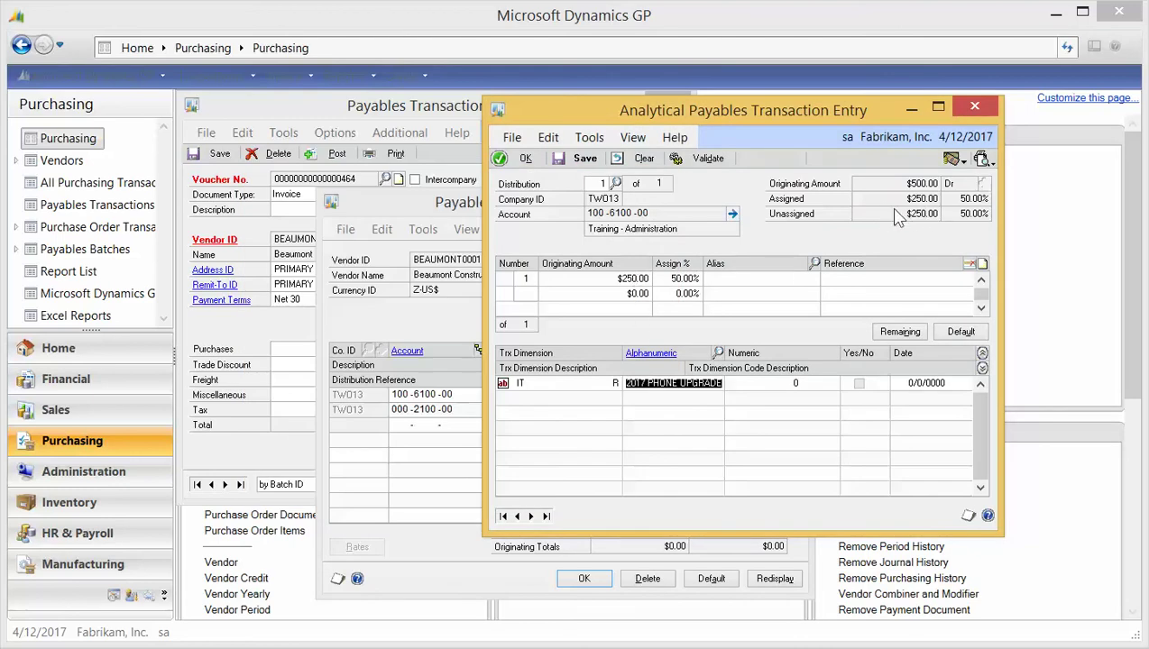
- Give the second line $250 with code WINDOWS AND OFFICE, then check both codes
{"action": "left_click", "coordinate": [600, 292]}
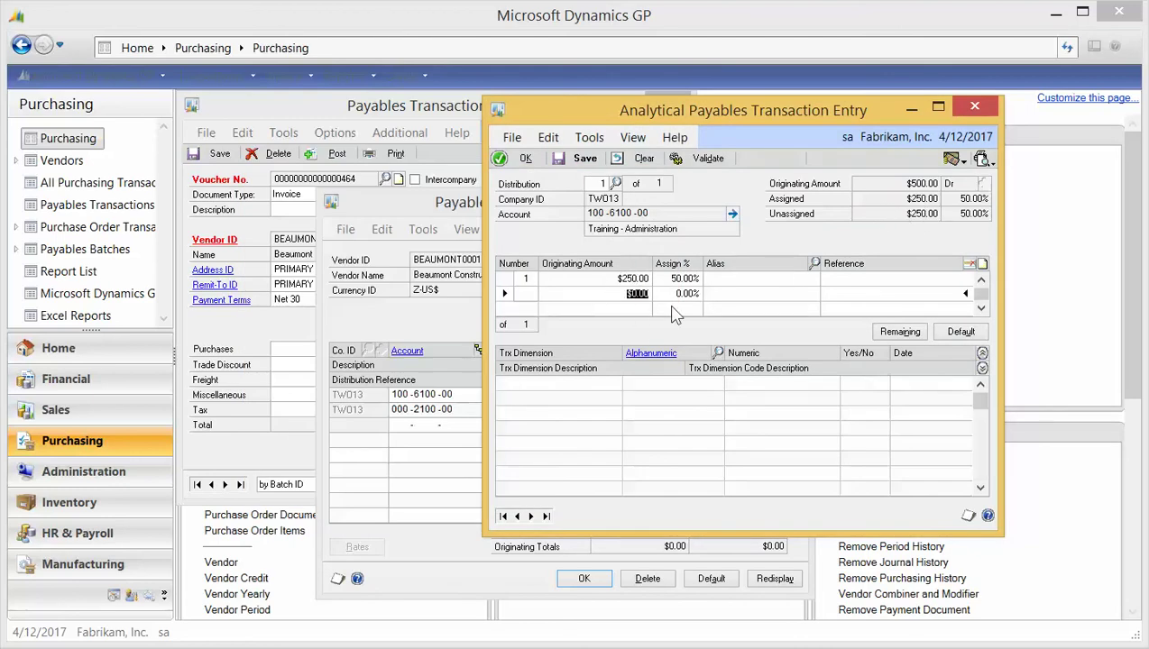
{"action": "type", "text": "250"}
{"action": "key", "text": "Tab"}
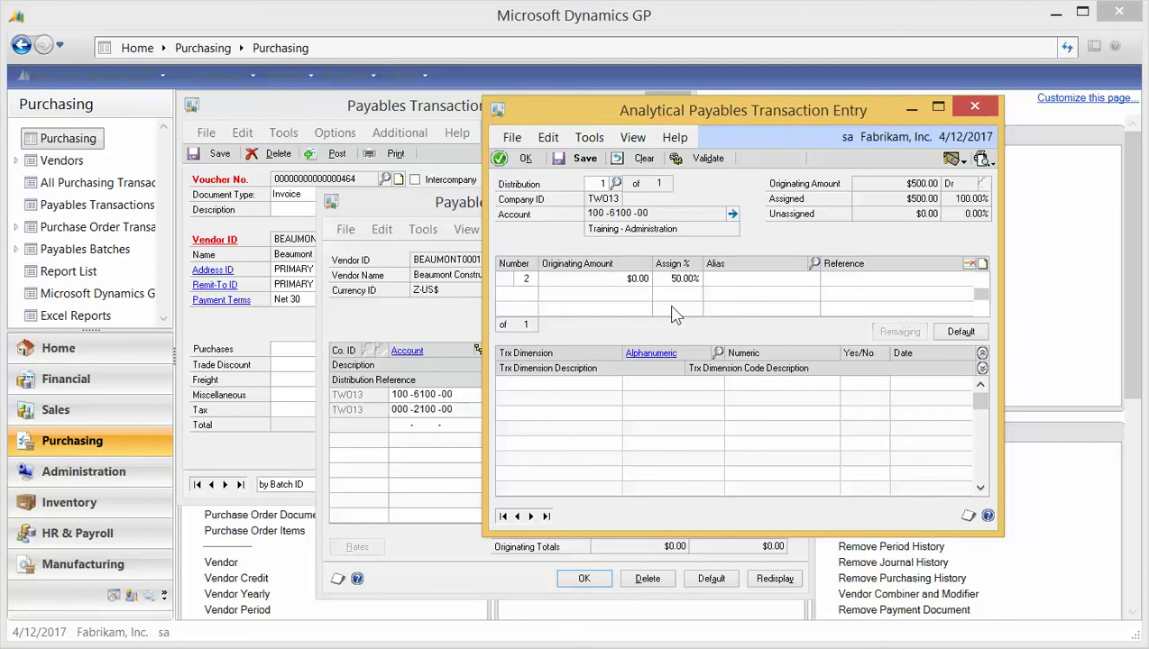
{"action": "left_click", "coordinate": [719, 352]}
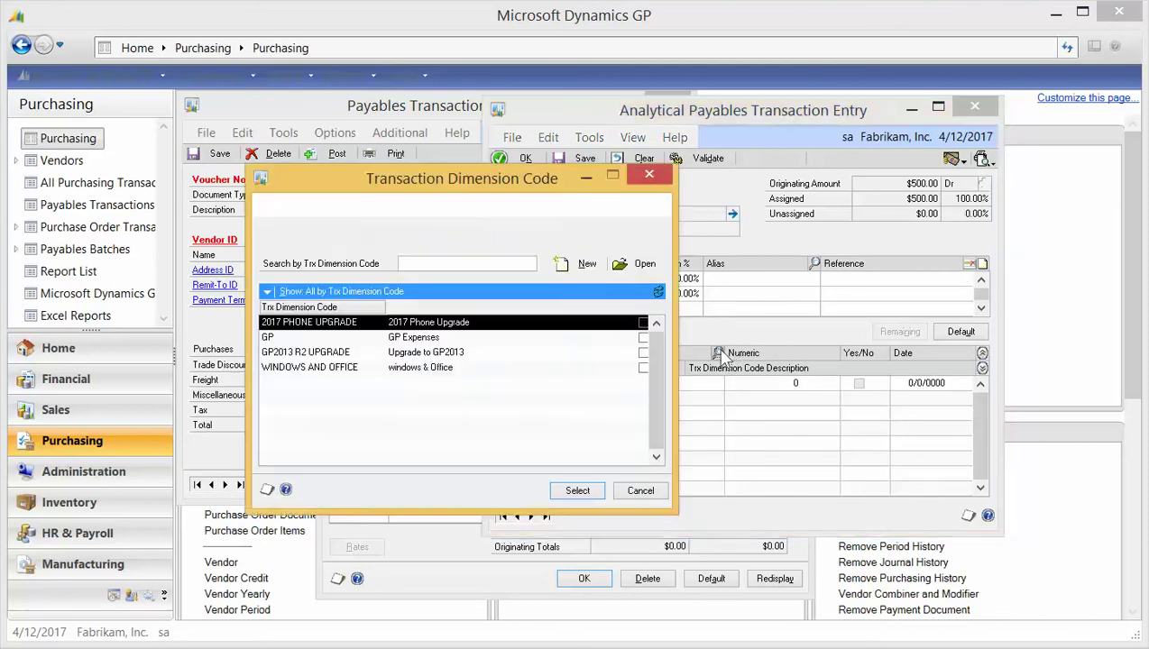
{"action": "double_click", "coordinate": [503, 367]}
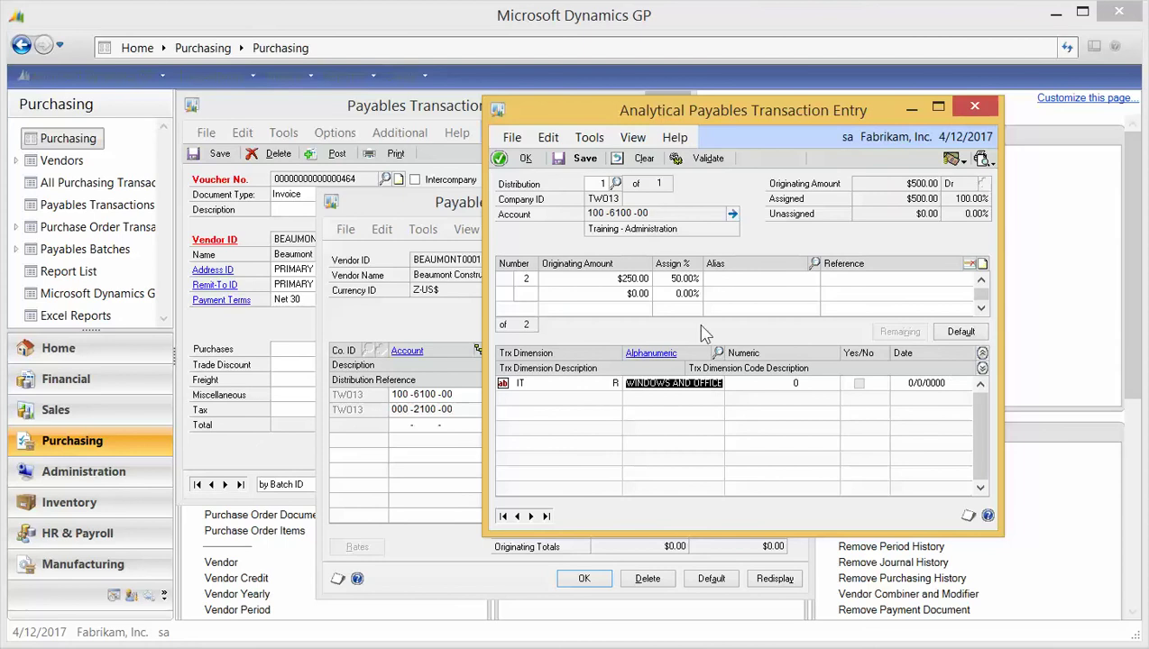
{"action": "left_click", "coordinate": [981, 279]}
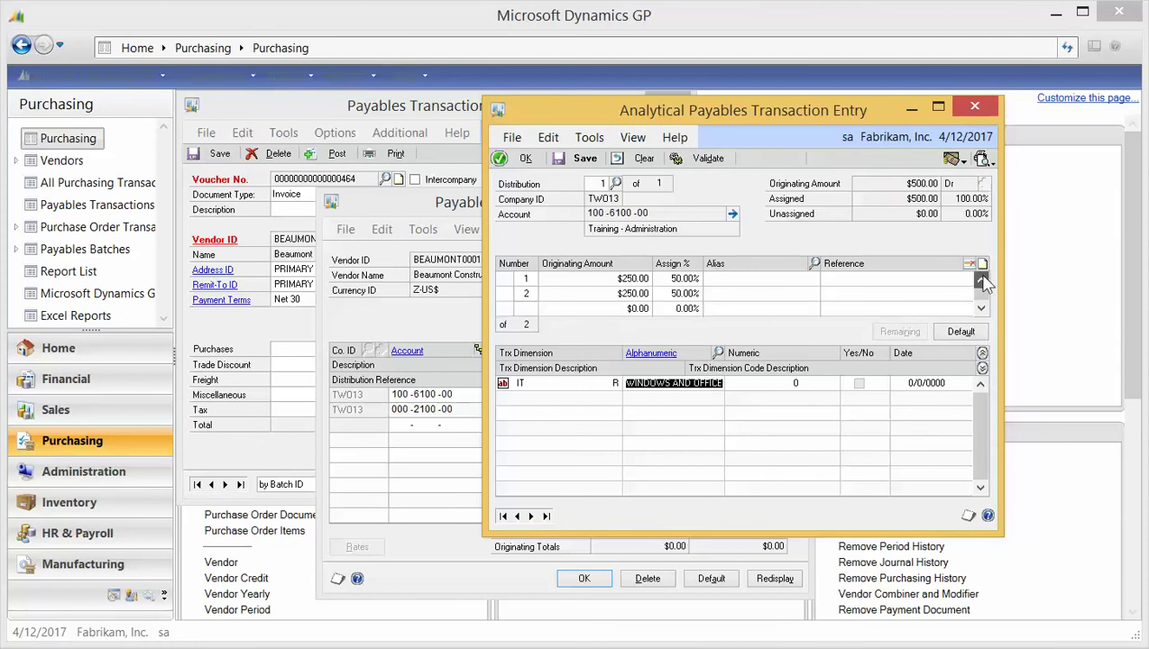
{"action": "left_click", "coordinate": [637, 279]}
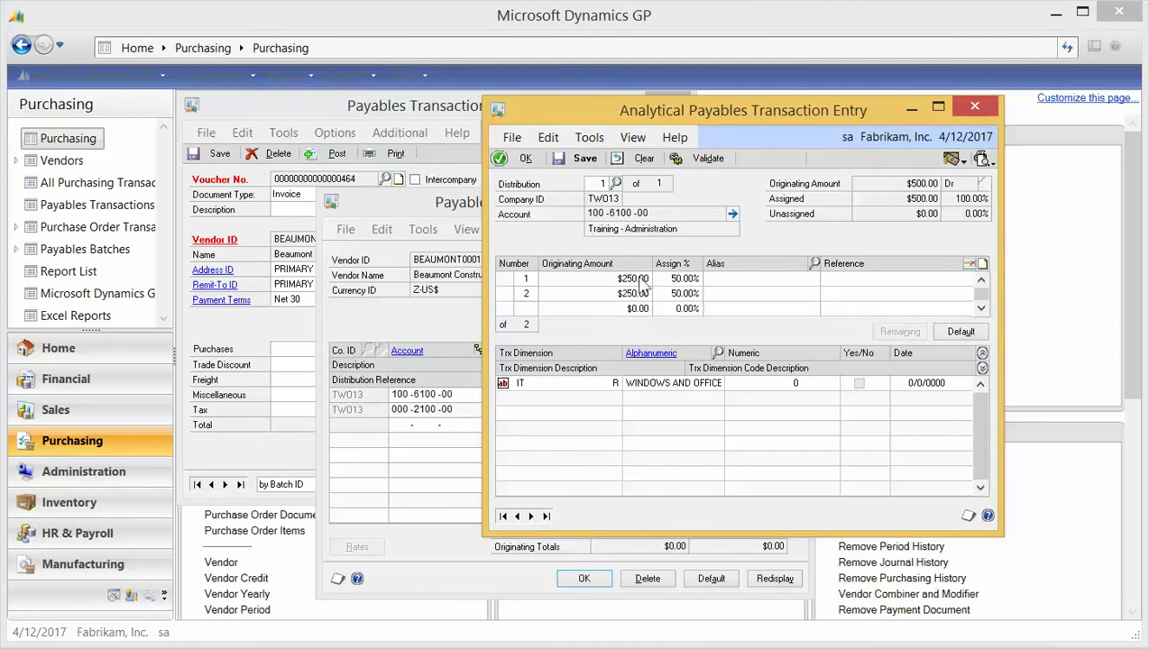
{"action": "left_click", "coordinate": [632, 294]}
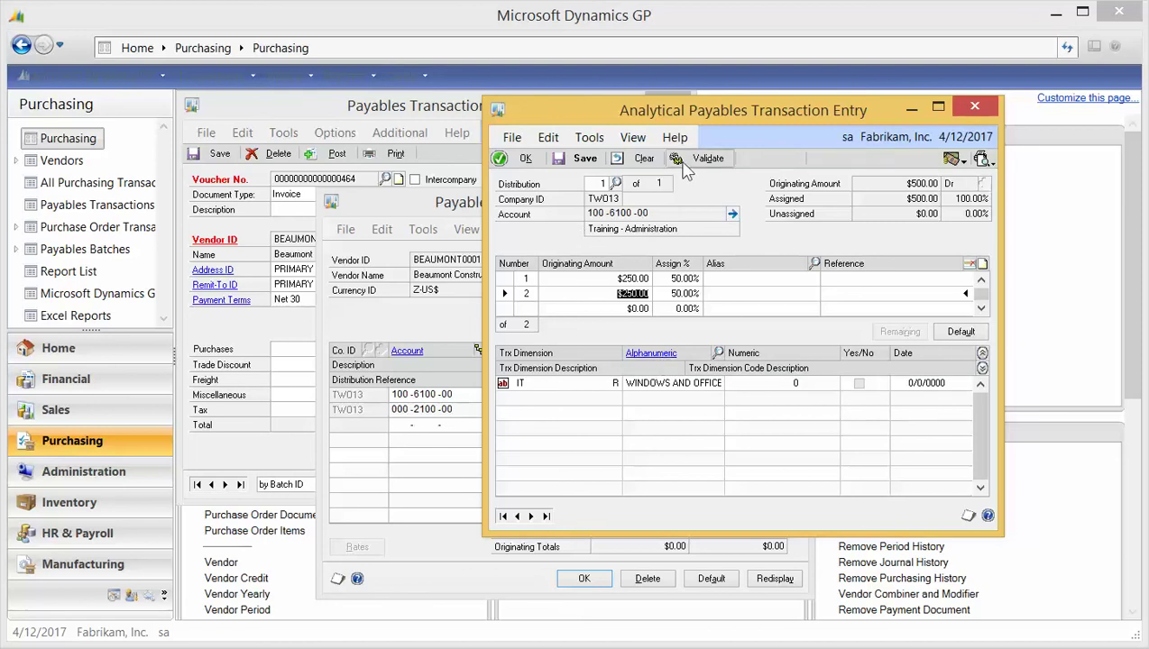
- Accept the 50/50 split, then refresh the AA Transactions results in SmartList
{"action": "left_click", "coordinate": [521, 159]}
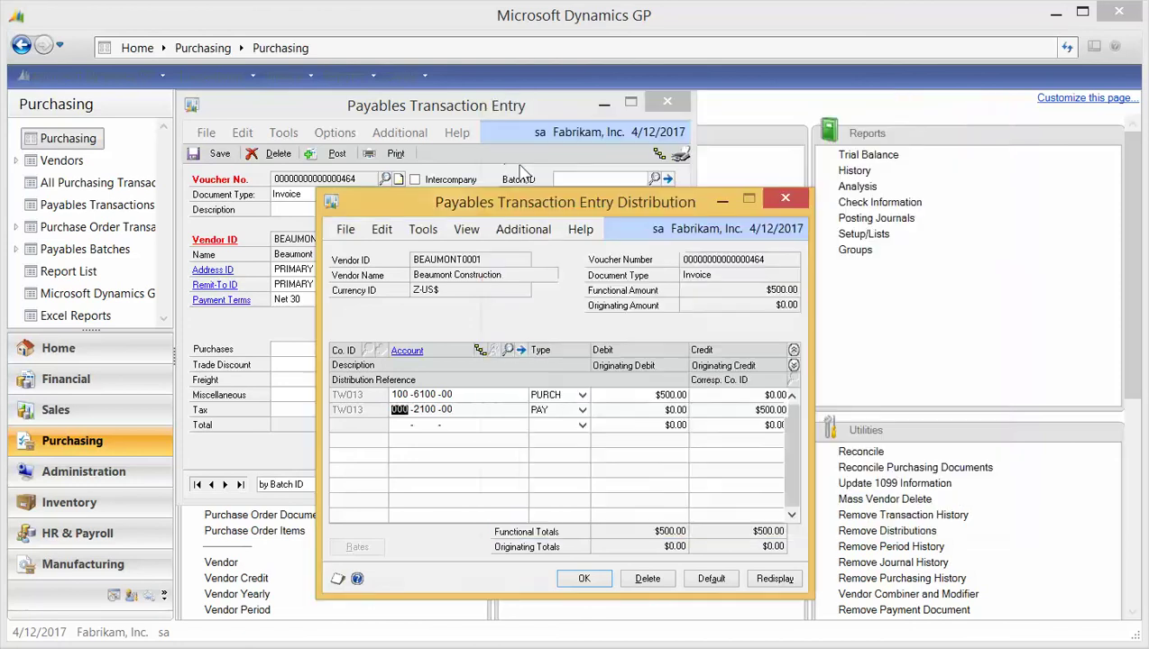
{"action": "left_click", "coordinate": [583, 579]}
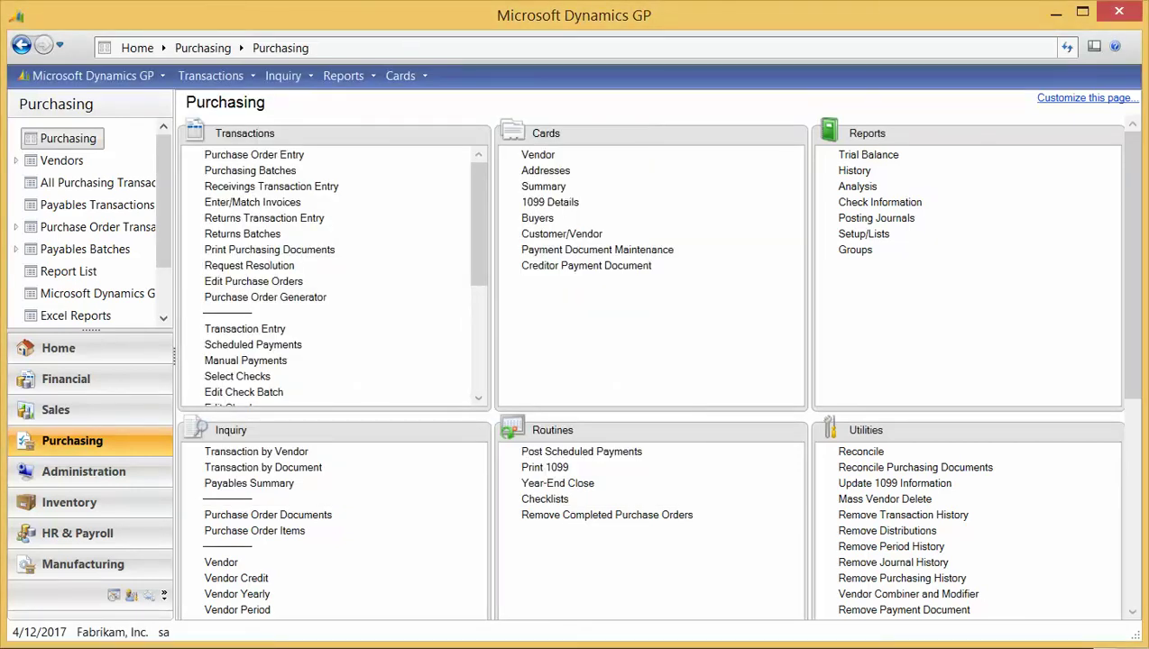
{"action": "left_click", "coordinate": [95, 79]}
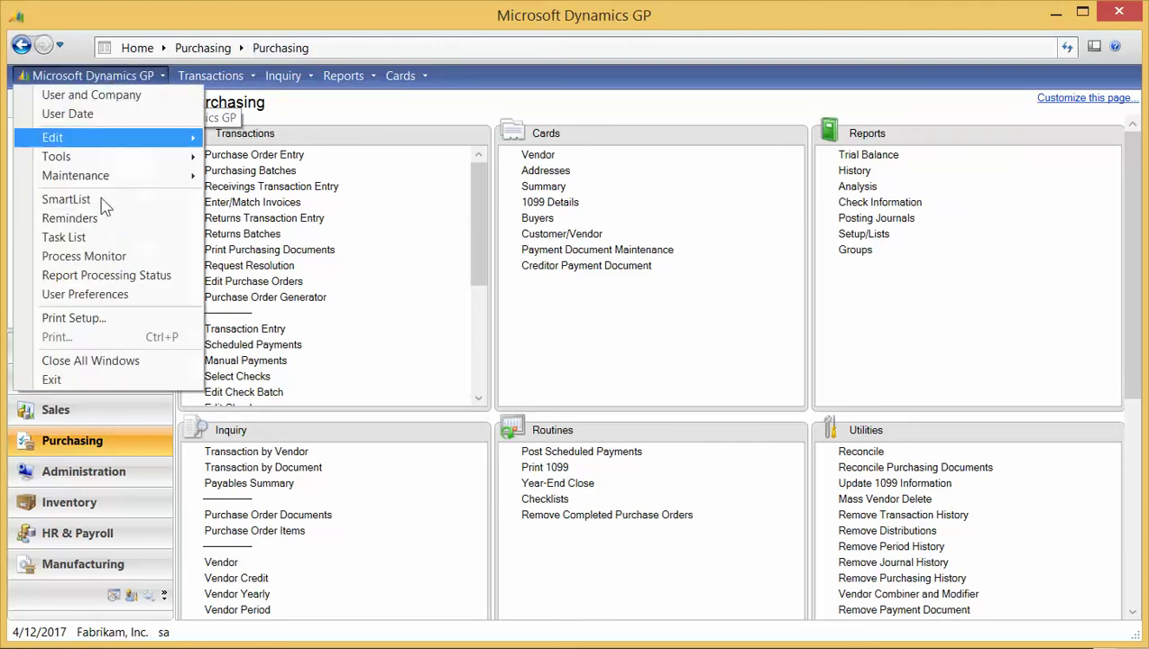
{"action": "left_click", "coordinate": [81, 200]}
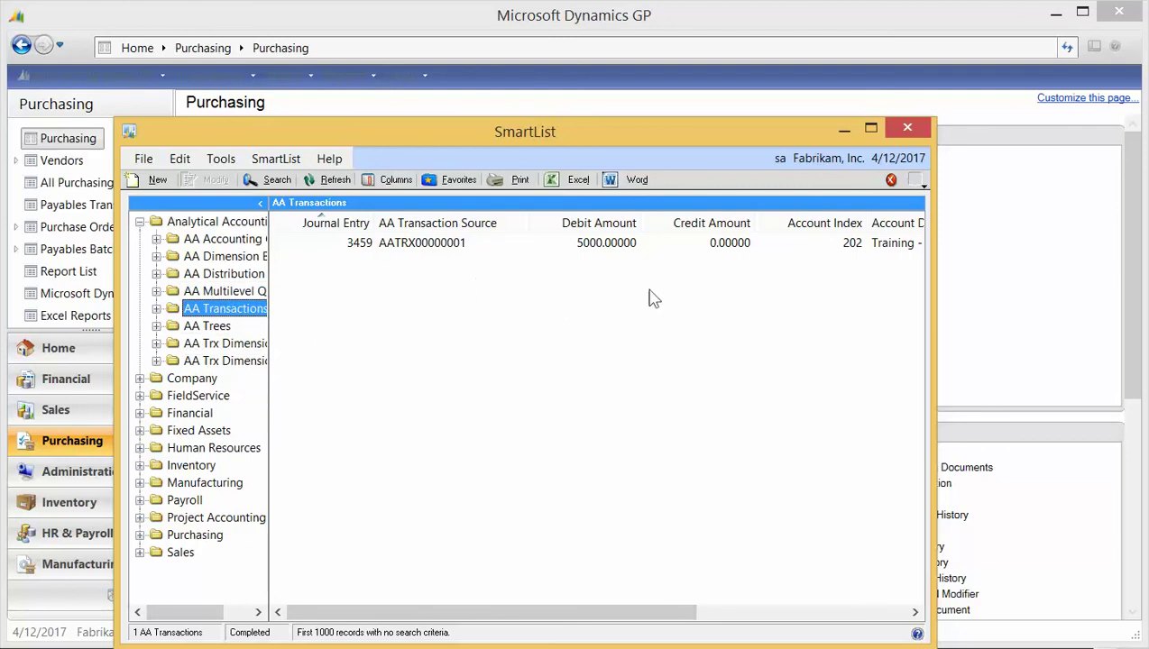
{"action": "left_click", "coordinate": [329, 180]}
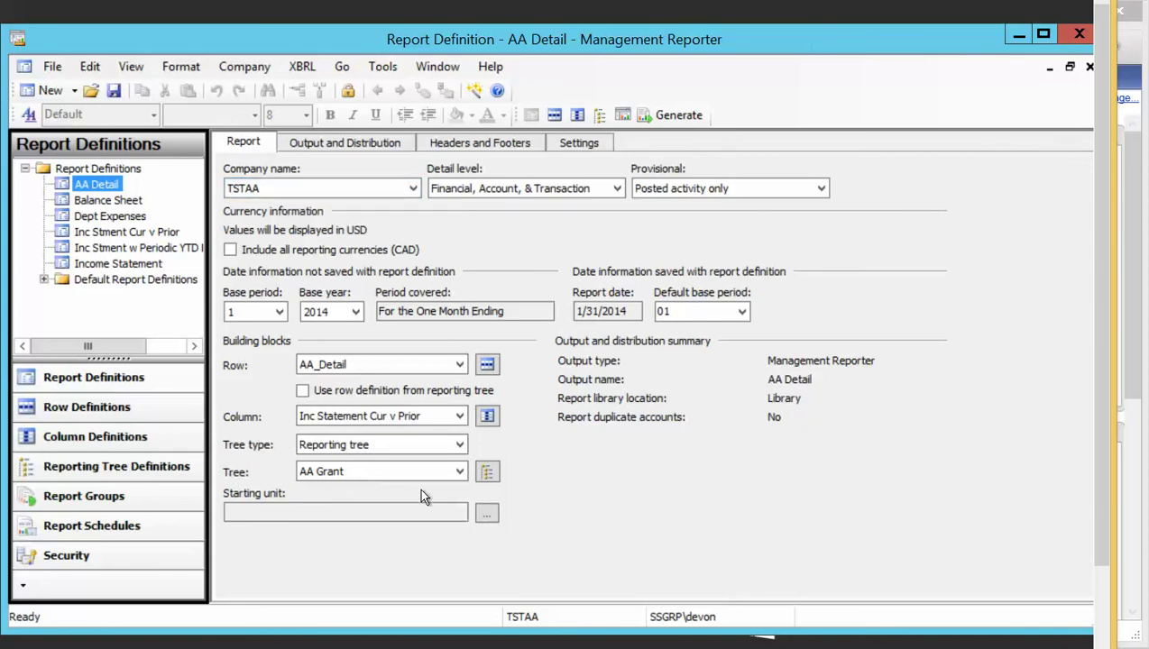
- Open the AA Grant reporting tree and inspect the aa FUND GRANT unit's Dimensions cell D2
{"action": "left_click", "coordinate": [487, 473]}
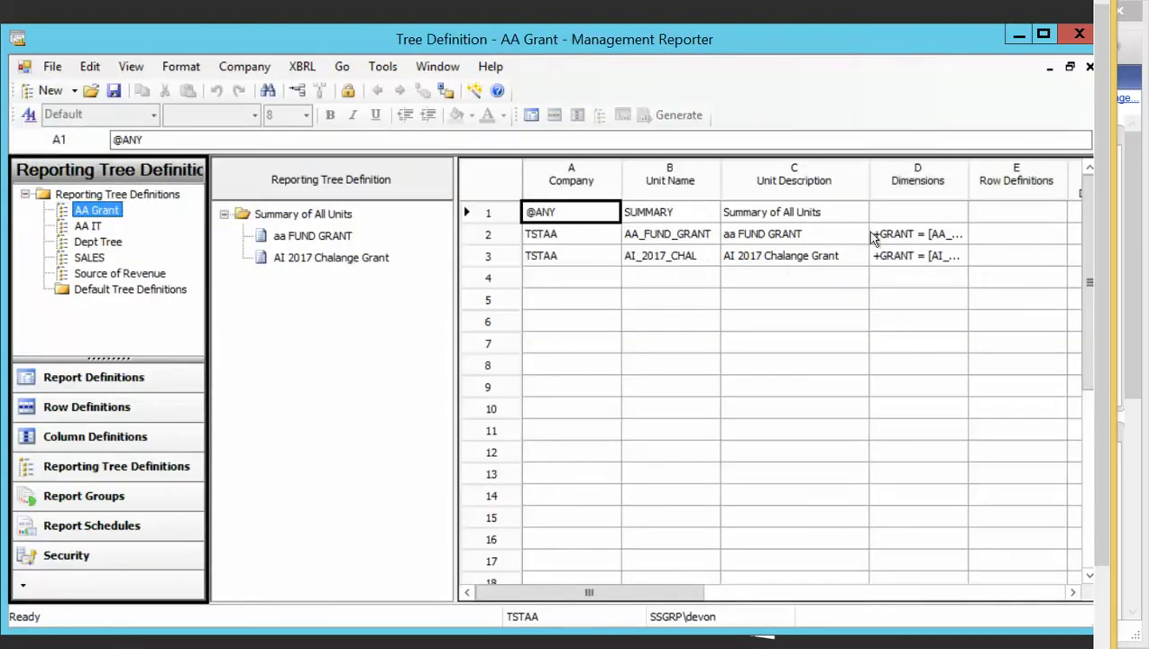
{"action": "left_click", "coordinate": [891, 237]}
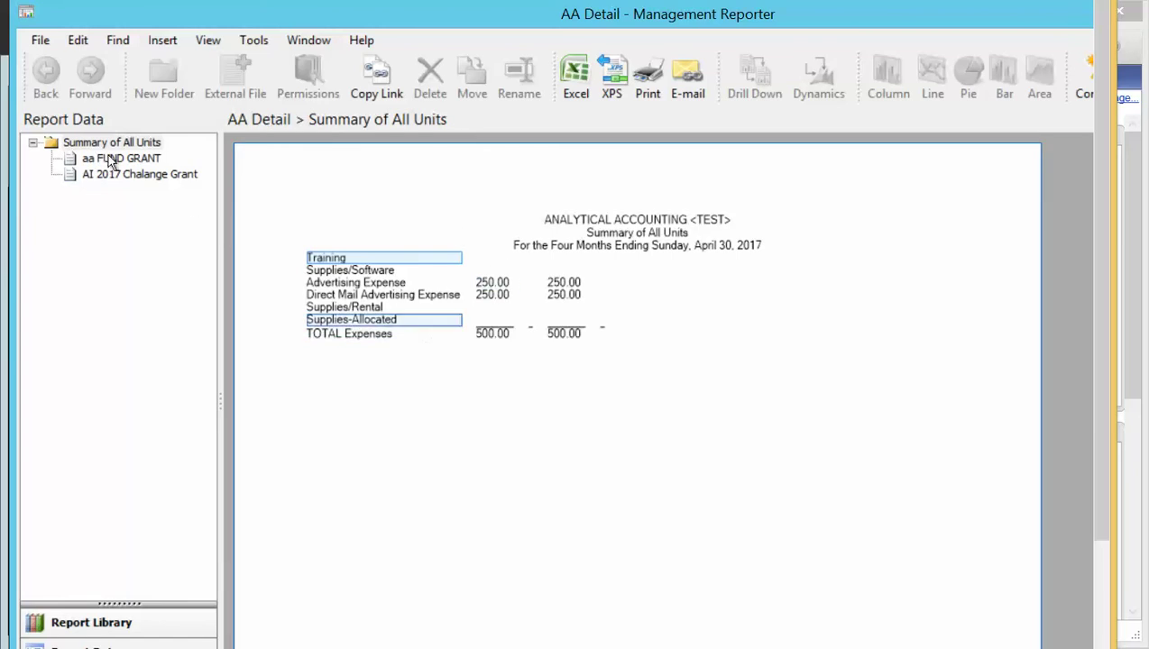
- View the AA Detail figures for the aa FUND GRANT and AI 2017 Chalange Grant units
{"action": "left_click", "coordinate": [109, 159]}
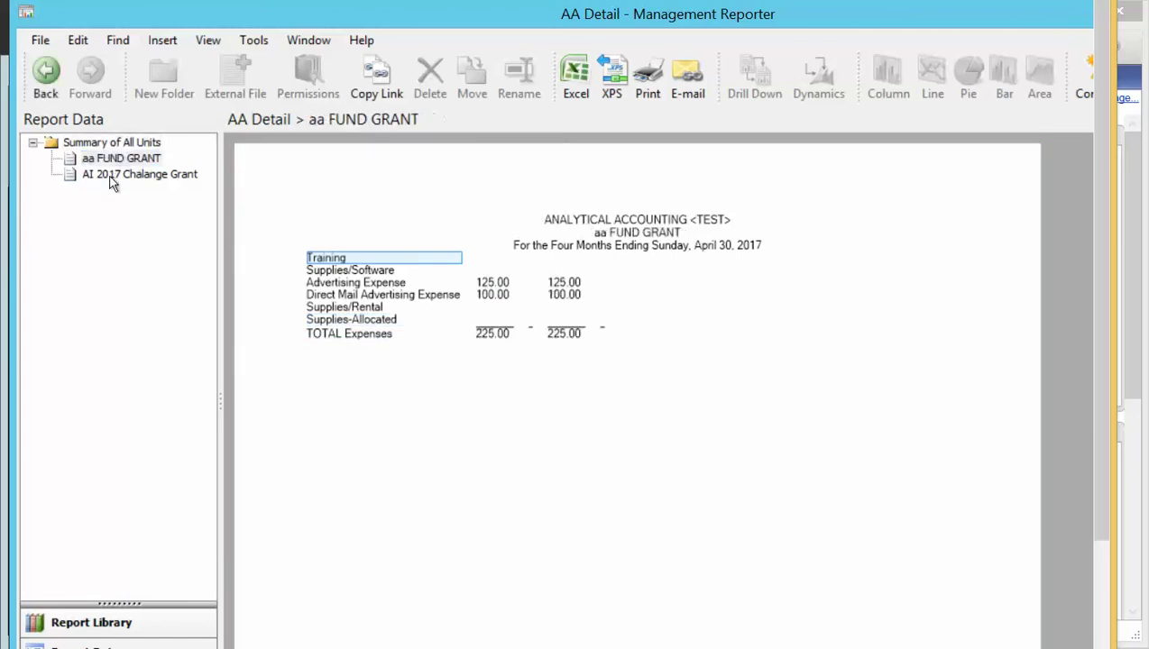
{"action": "left_click", "coordinate": [112, 177]}
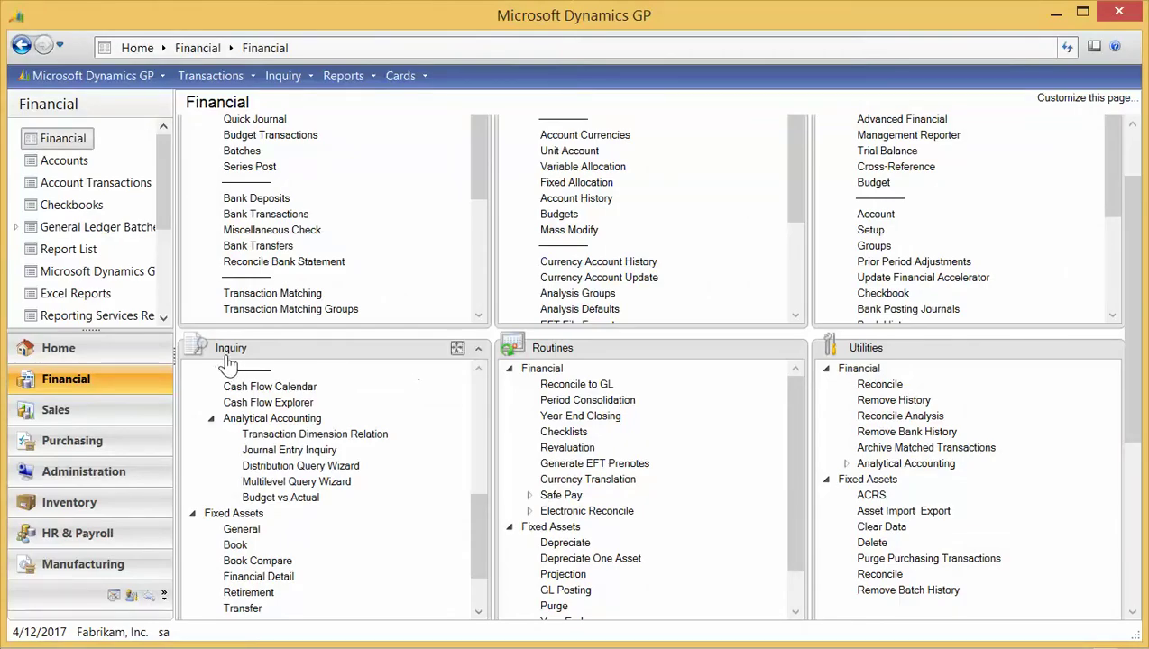
{"action": "left_click", "coordinate": [314, 467]}
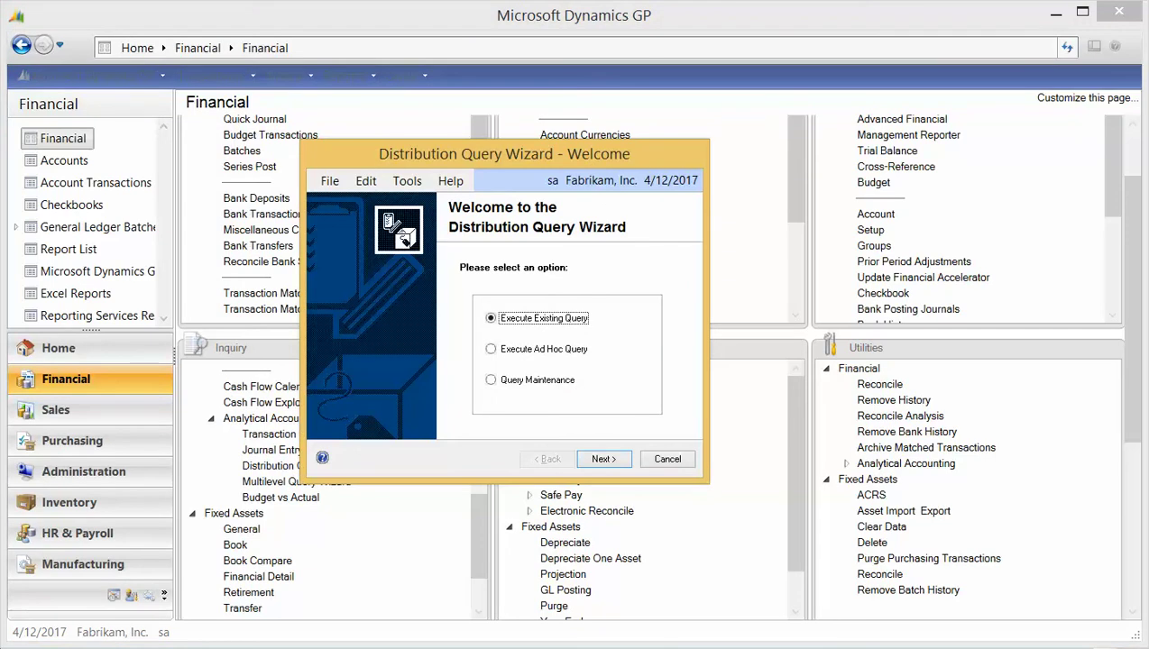
{"action": "key", "text": "Return"}
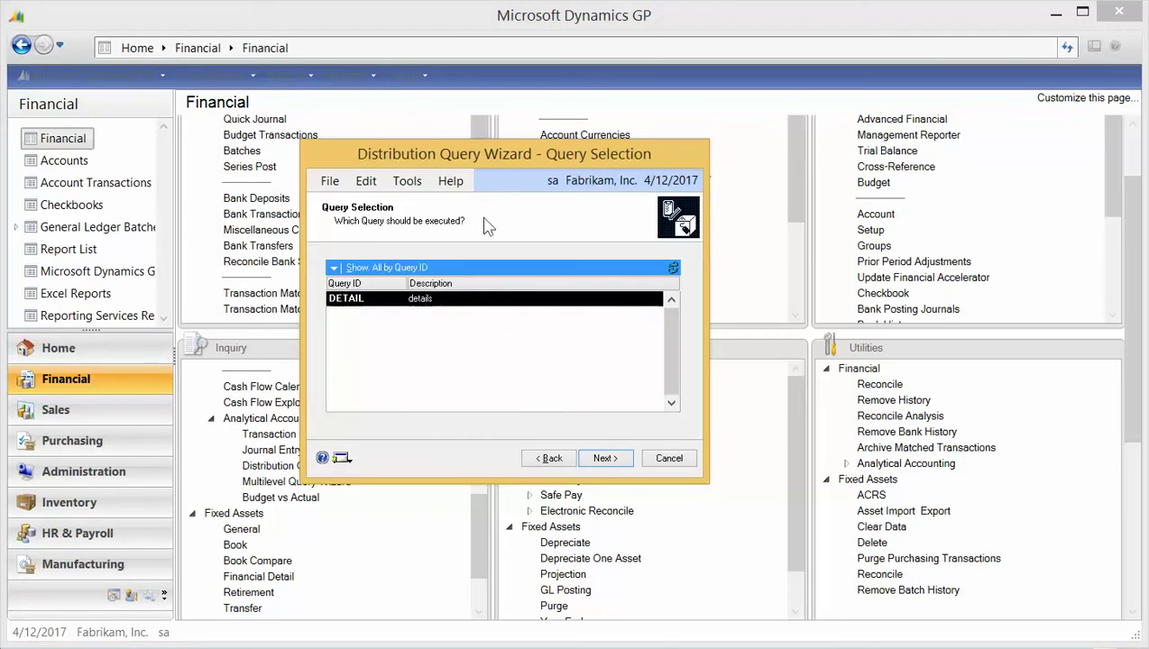
{"action": "left_click", "coordinate": [604, 459]}
{"action": "left_click", "coordinate": [519, 294]}
{"action": "type", "text": "5"}
{"action": "left_click", "coordinate": [611, 295]}
{"action": "type", "text": "5"}
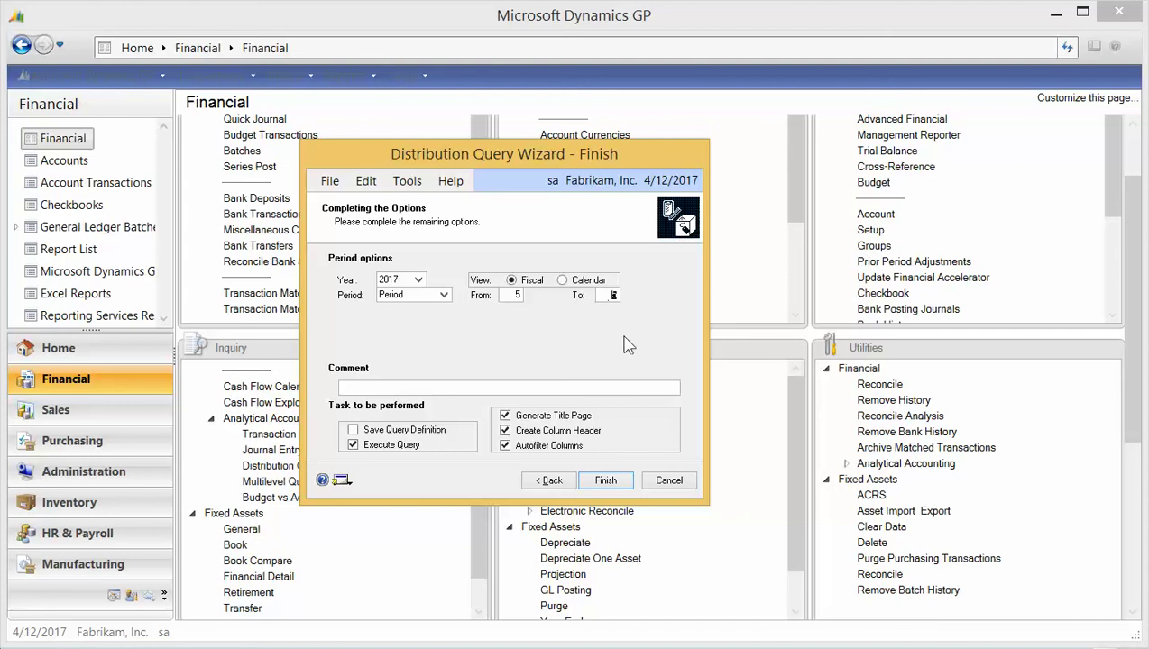
{"action": "left_click", "coordinate": [606, 481]}
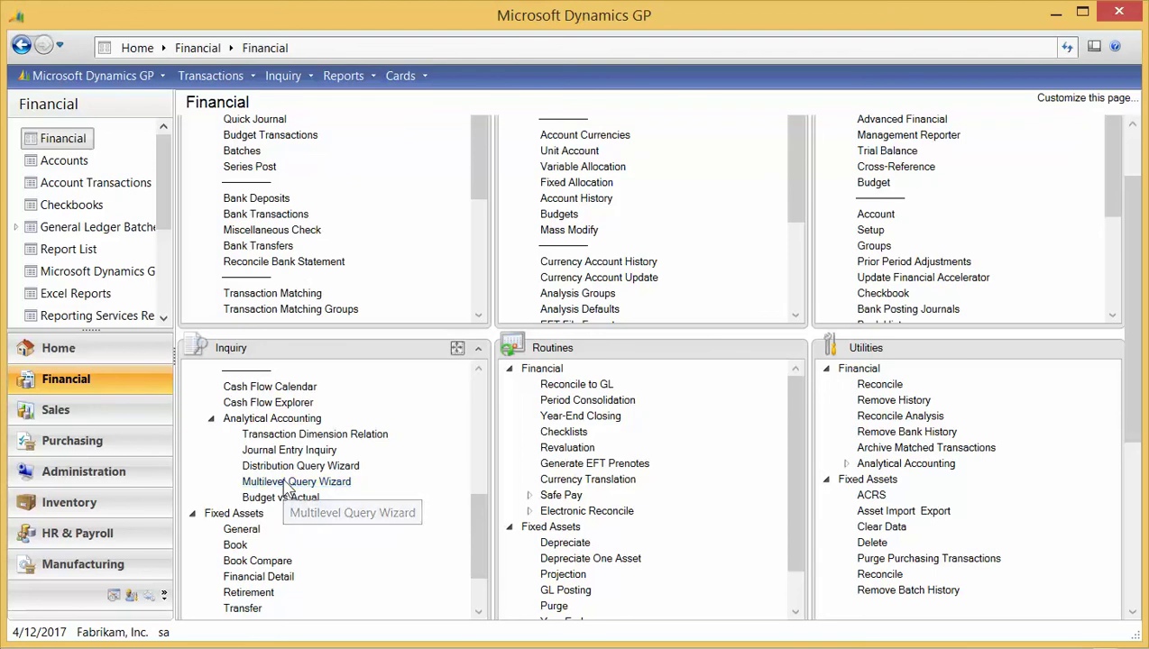
- Start the Multilevel Query Wizard with the saved IT query
{"action": "left_click", "coordinate": [287, 485]}
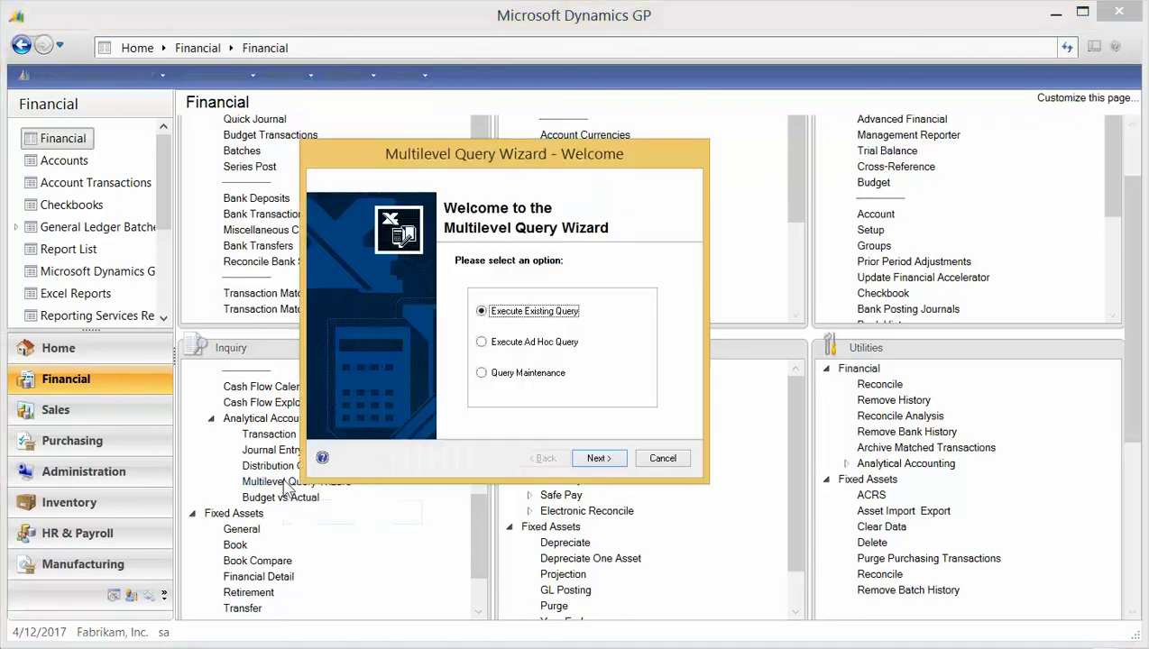
{"action": "left_click", "coordinate": [593, 462]}
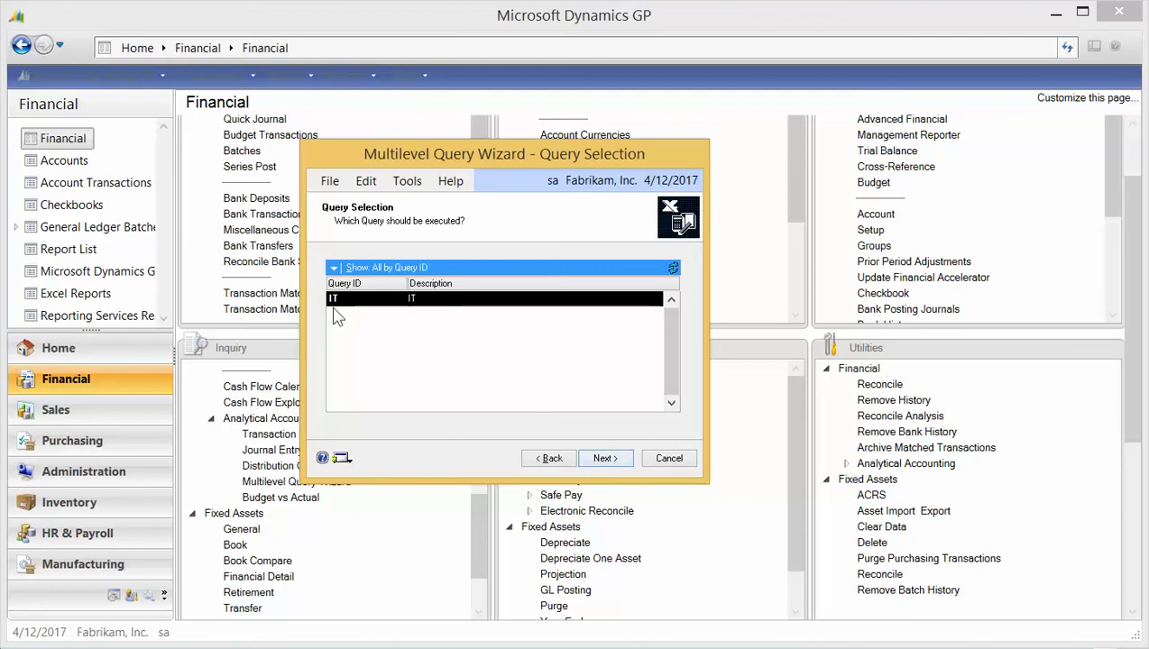
{"action": "left_click", "coordinate": [617, 465]}
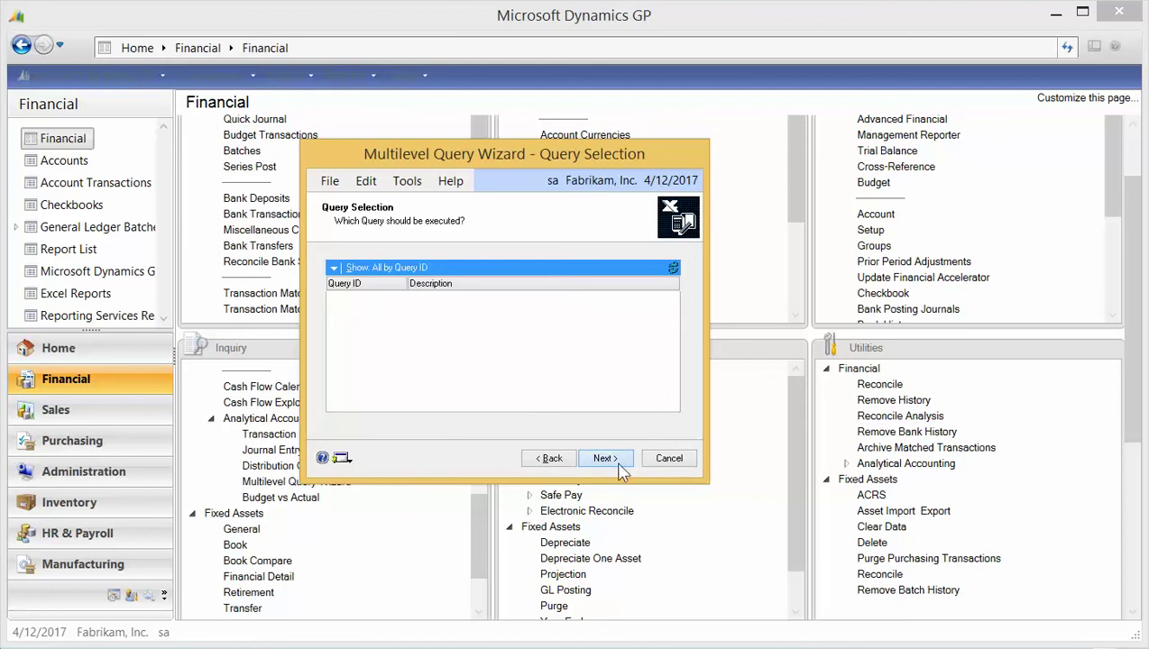
- Run periods 5 to 5 with comment 'may 2017 detail' to Excel, expanding Desktops and ERP
{"action": "left_click", "coordinate": [519, 295]}
{"action": "type", "text": "5"}
{"action": "left_click", "coordinate": [616, 295]}
{"action": "type", "text": "5"}
{"action": "left_click", "coordinate": [399, 390]}
{"action": "type", "text": "may "}
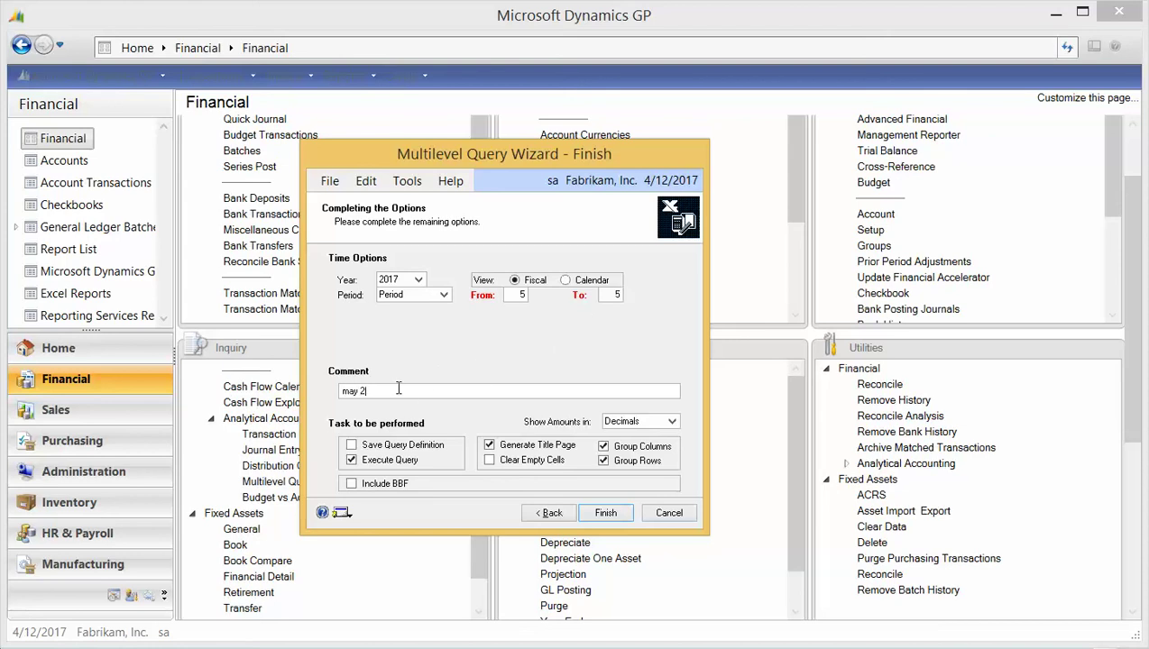
{"action": "type", "text": "2017 detail"}
{"action": "left_click", "coordinate": [610, 512]}
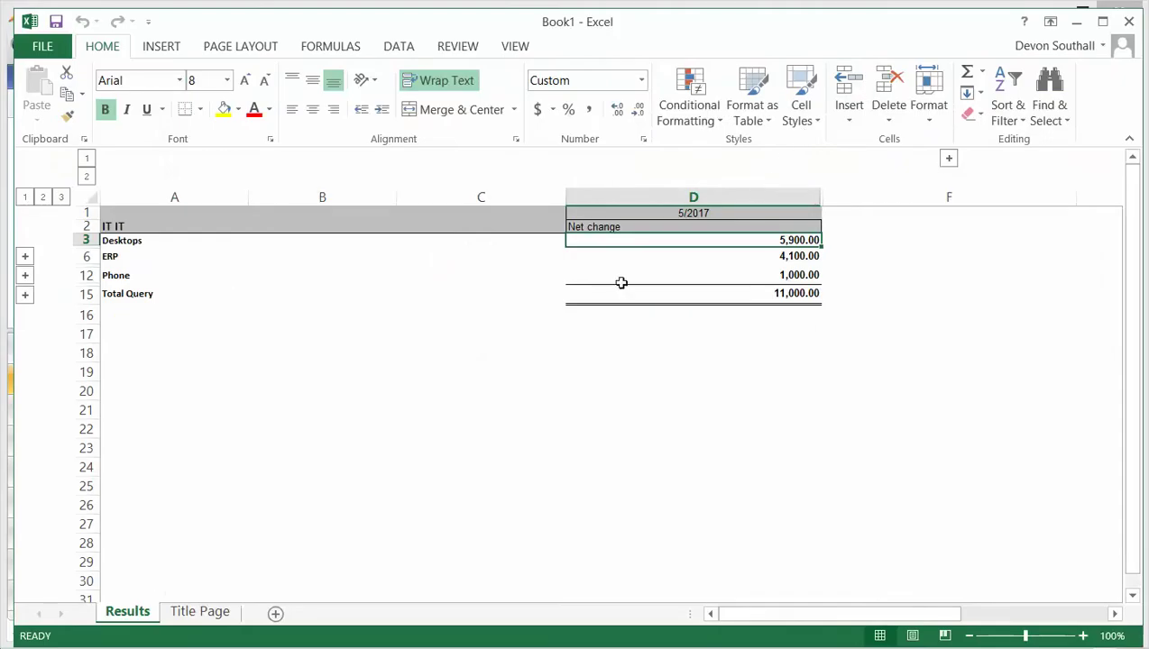
{"action": "left_click", "coordinate": [25, 258]}
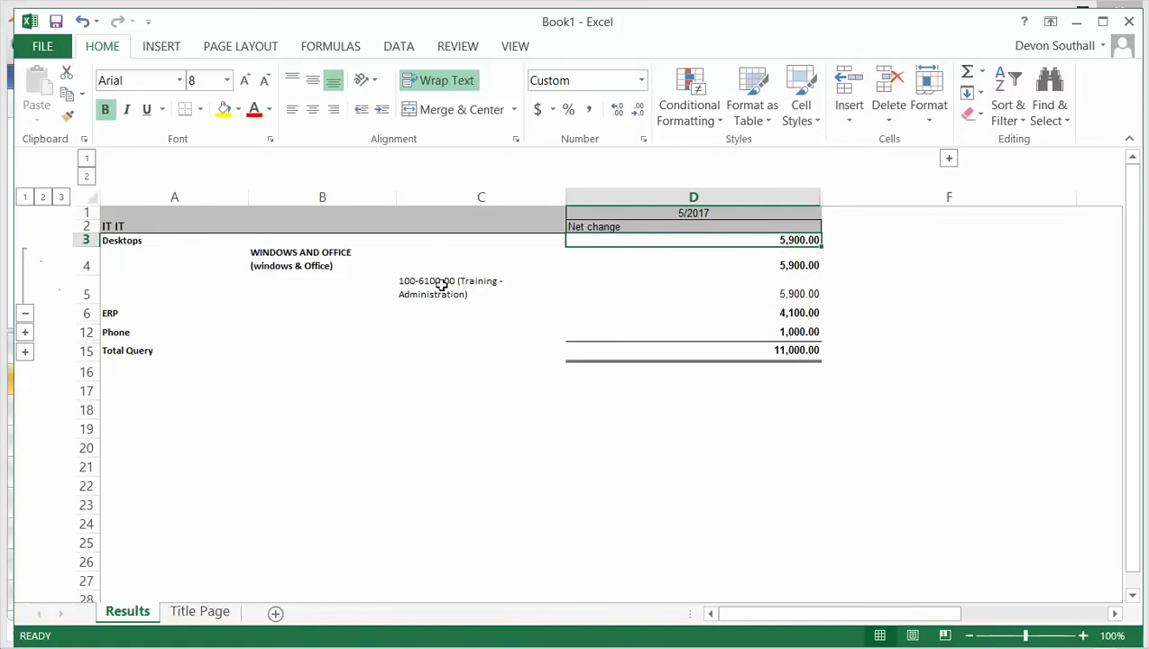
{"action": "left_click", "coordinate": [26, 332]}
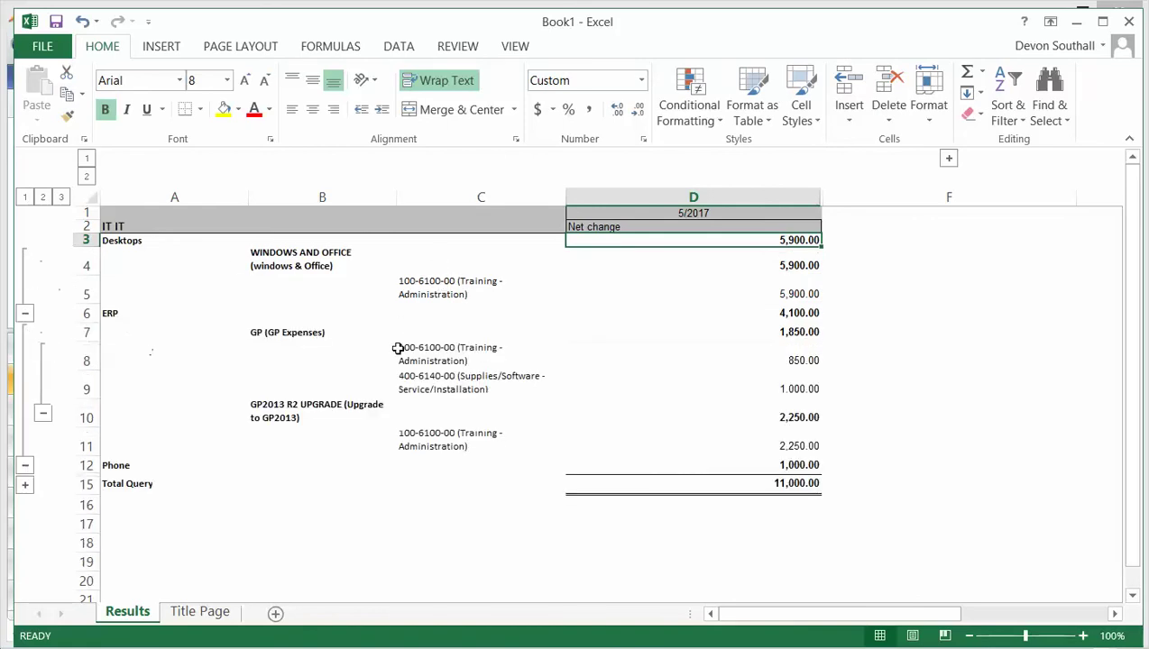